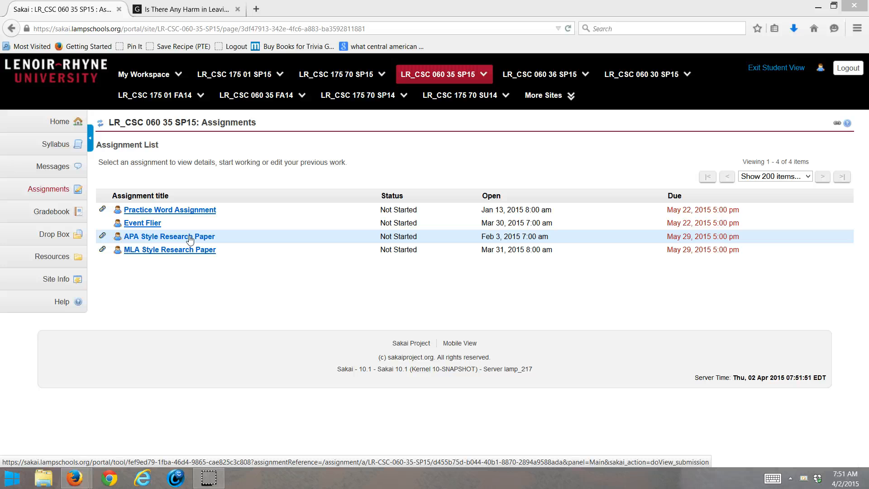
Open the APA Style Research Paper assignment and open Research Paper Unformatted.docx in Word.
{"action": "left_click", "coordinate": [149, 239]}
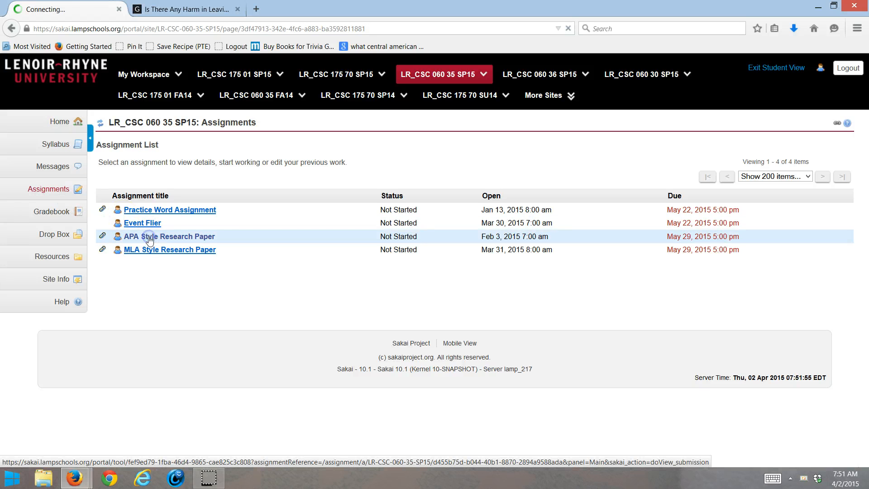
{"action": "scroll", "coordinate": [264, 247], "scroll_direction": "down", "scroll_amount": 7}
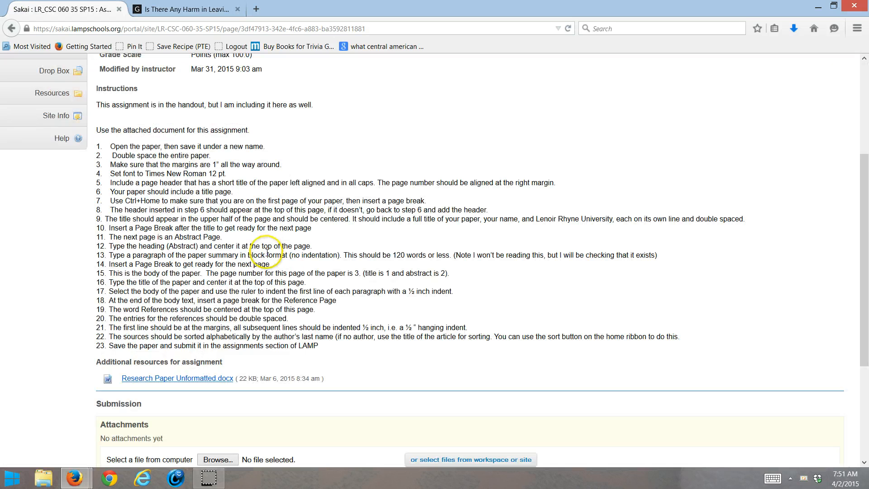
{"action": "scroll", "coordinate": [168, 175], "scroll_direction": "up", "scroll_amount": 3}
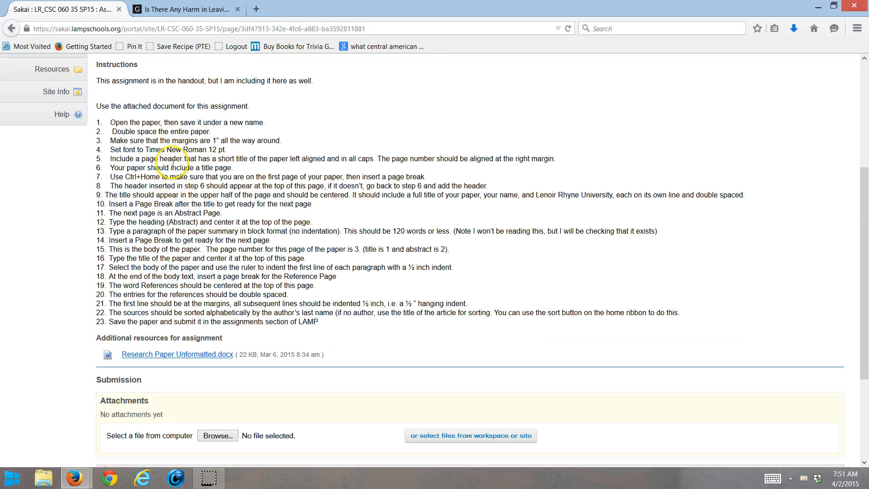
{"action": "left_click", "coordinate": [159, 356]}
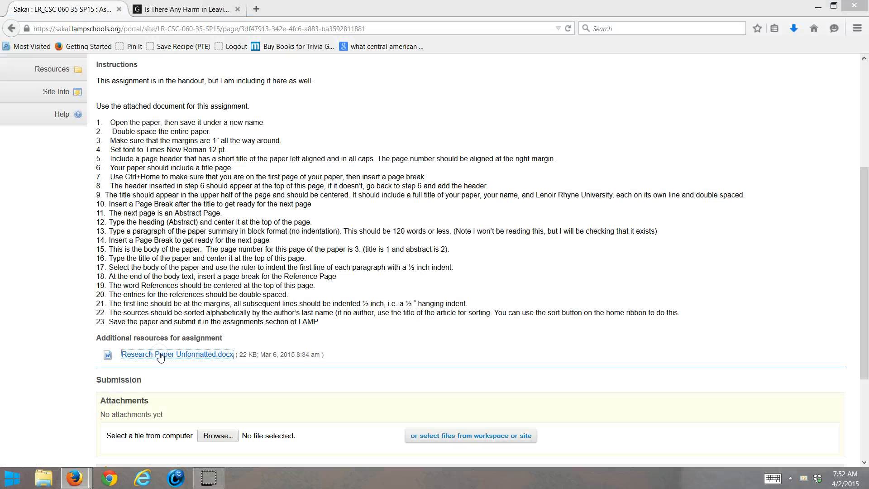
{"action": "left_click", "coordinate": [477, 302]}
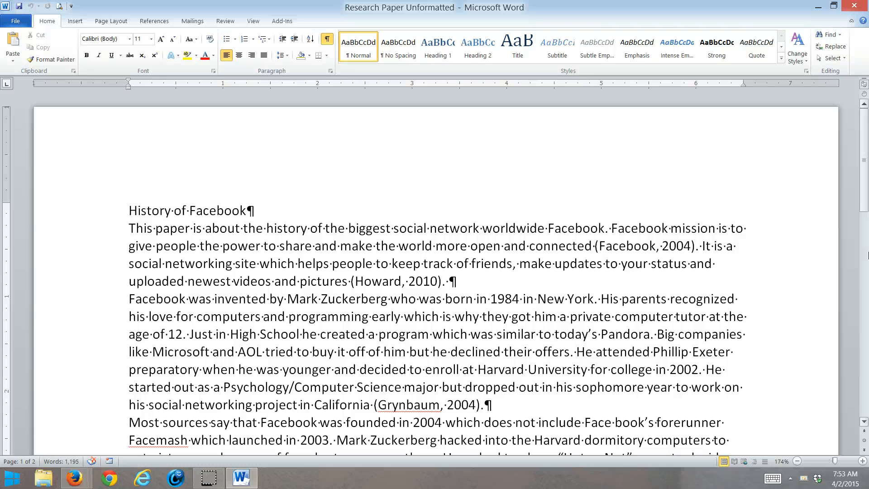
Save a copy of the paper named 'APA Style Paper' into the Documents folder.
{"action": "left_click", "coordinate": [19, 18]}
{"action": "left_click", "coordinate": [27, 51]}
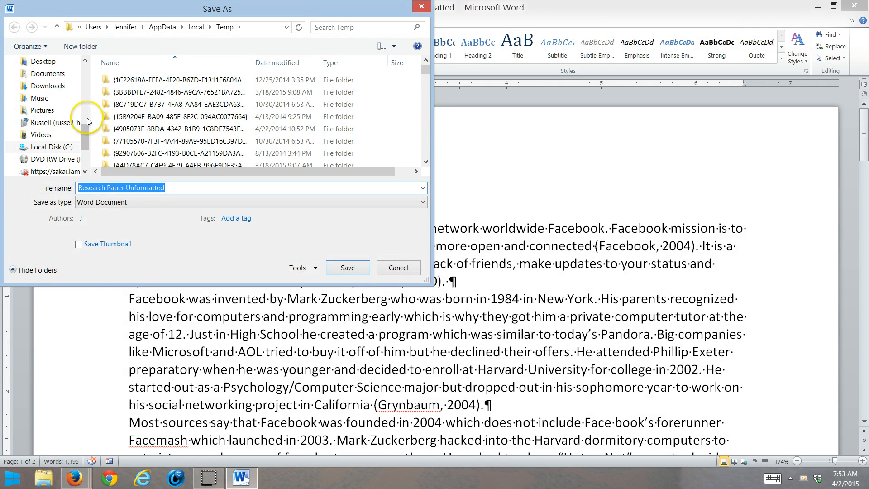
{"action": "type", "text": "APA Sty"}
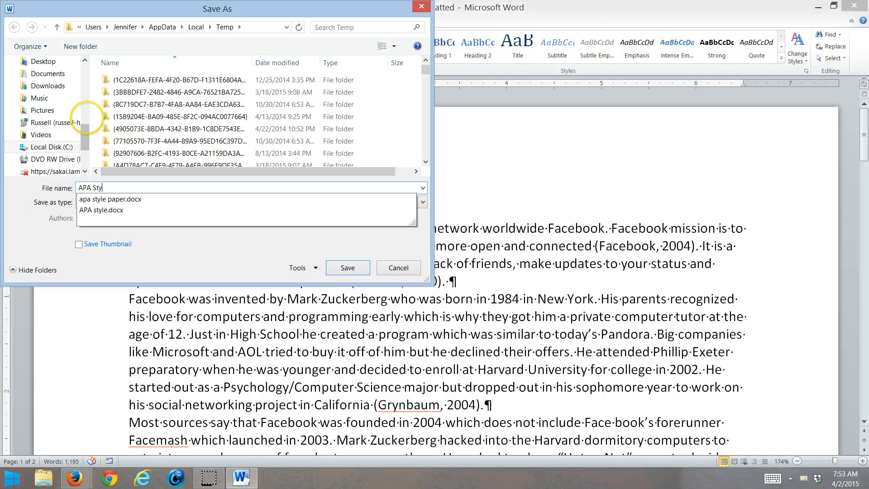
{"action": "type", "text": "le Paper"}
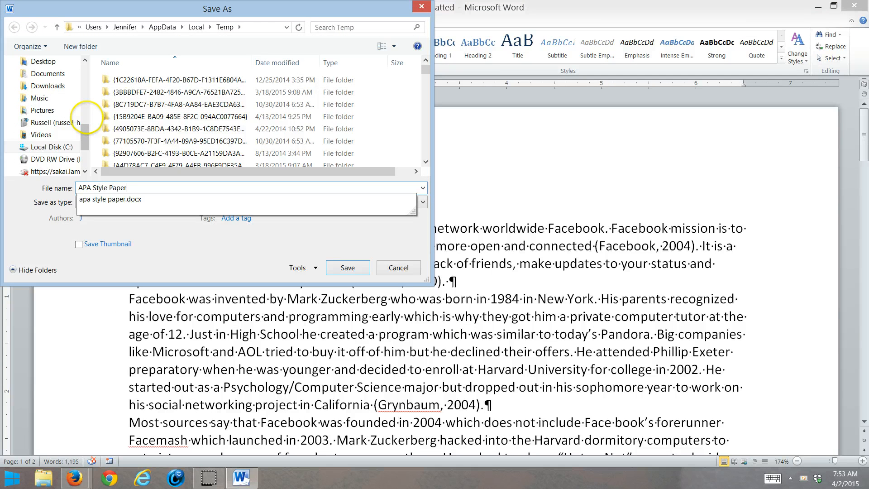
{"action": "left_click", "coordinate": [47, 74]}
{"action": "left_click", "coordinate": [350, 269]}
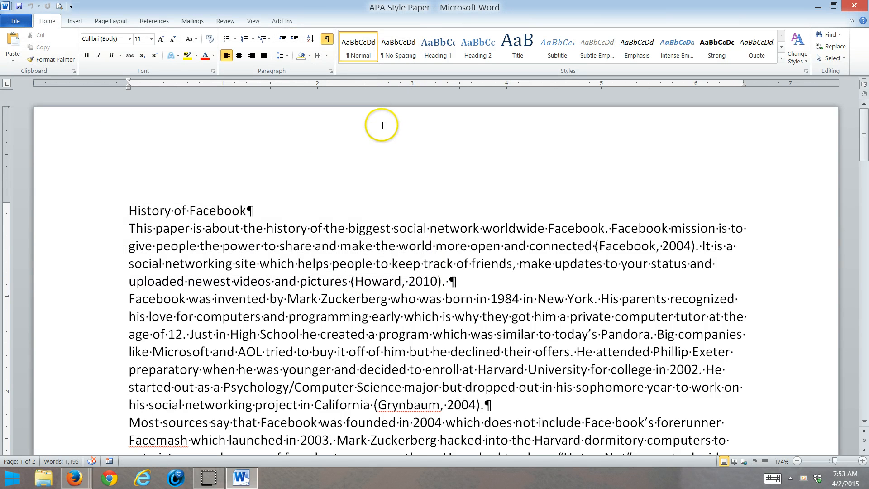
Select the entire paper and set its line spacing to 2.0.
{"action": "left_click", "coordinate": [305, 212]}
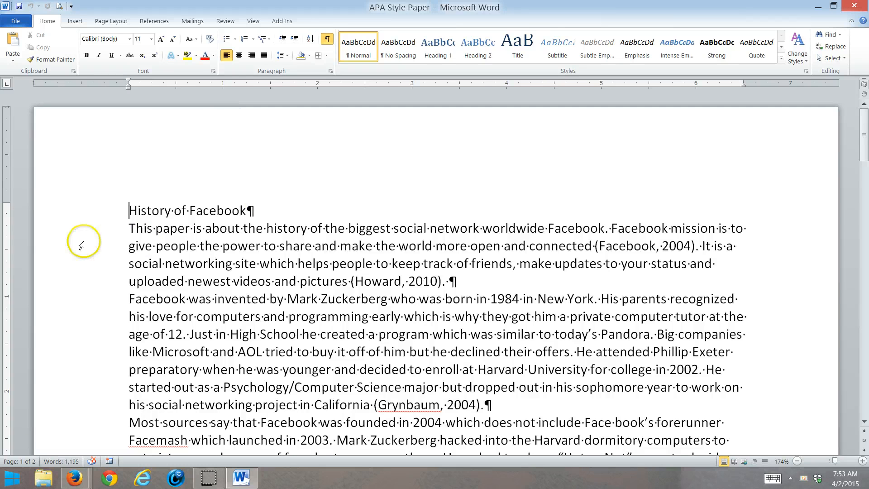
{"action": "triple_click", "coordinate": [66, 247]}
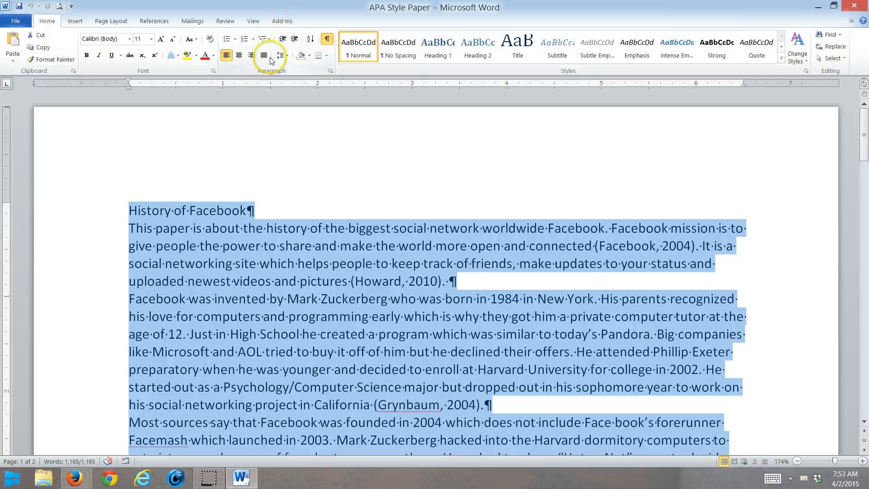
{"action": "left_click", "coordinate": [289, 58]}
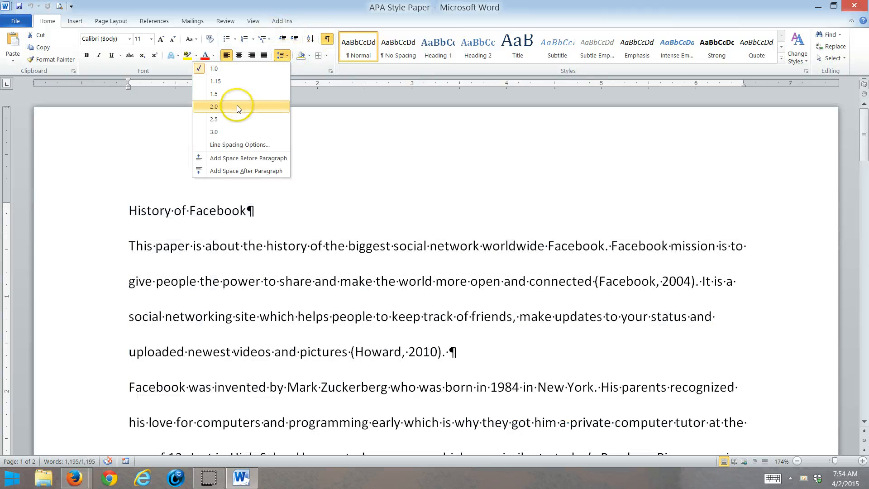
{"action": "left_click", "coordinate": [237, 106]}
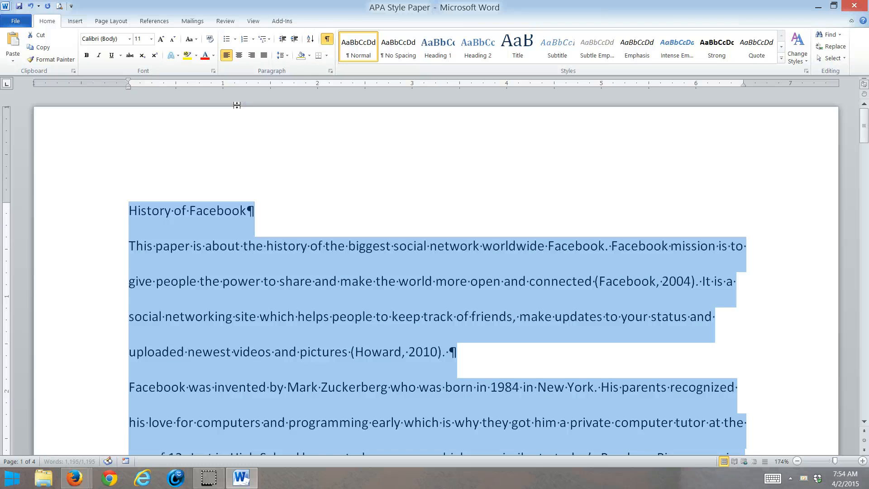
{"action": "left_click", "coordinate": [238, 96]}
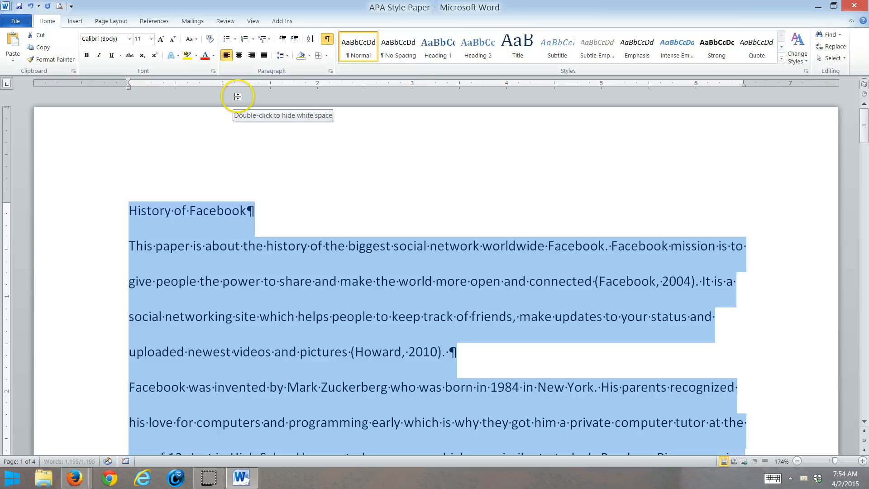
Set all the selected text to Times New Roman at 12 pt.
{"action": "left_click", "coordinate": [130, 39]}
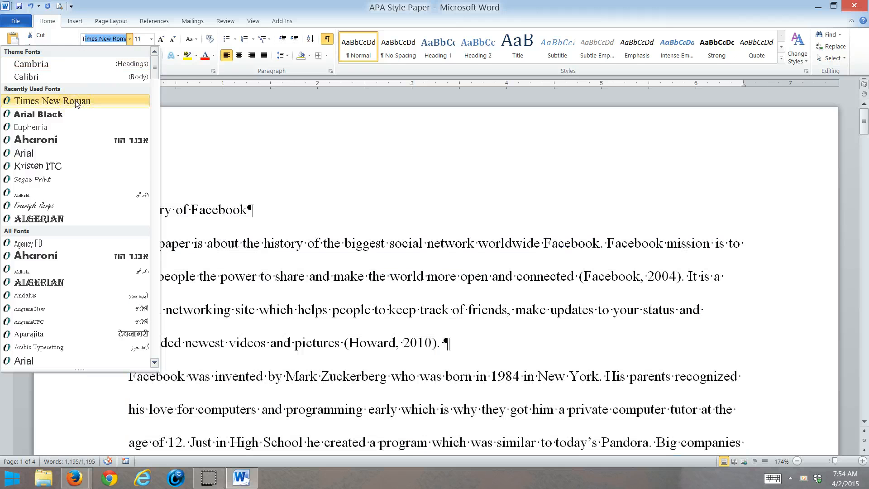
{"action": "left_click", "coordinate": [76, 102]}
{"action": "left_click", "coordinate": [151, 39]}
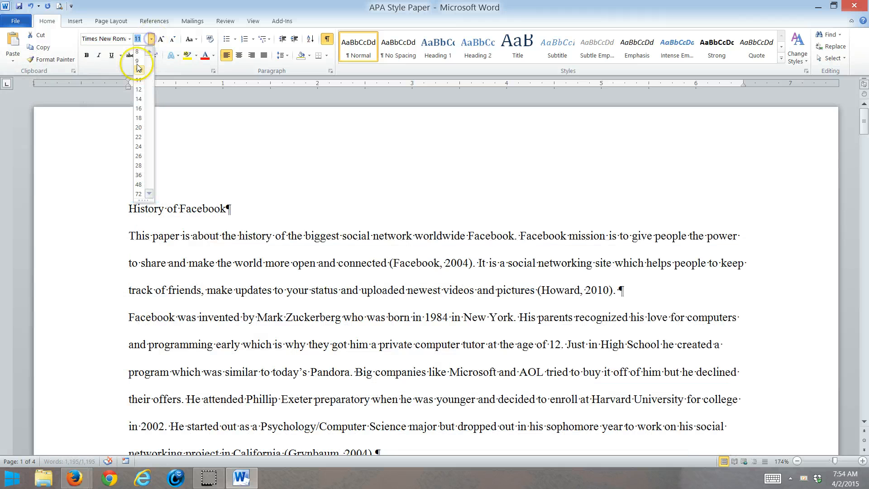
{"action": "left_click", "coordinate": [138, 89]}
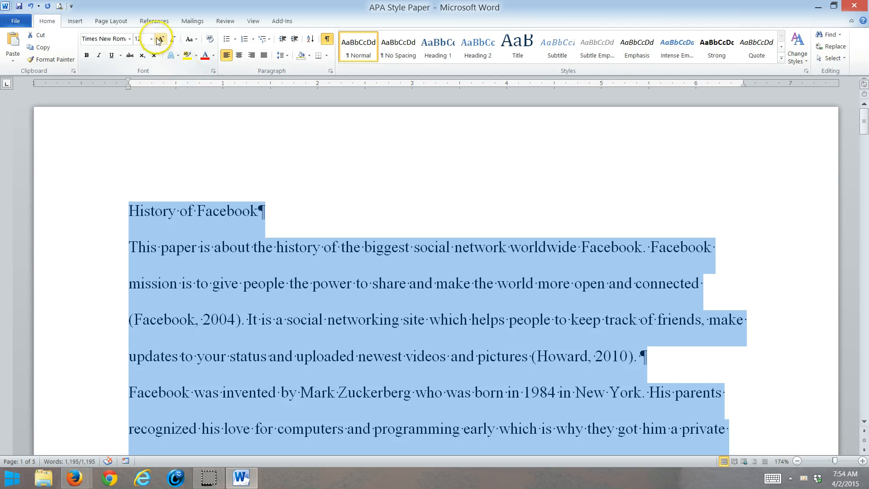
Apply the Normal margin preset of 1 inch on every side, then deselect the text.
{"action": "left_click", "coordinate": [111, 21]}
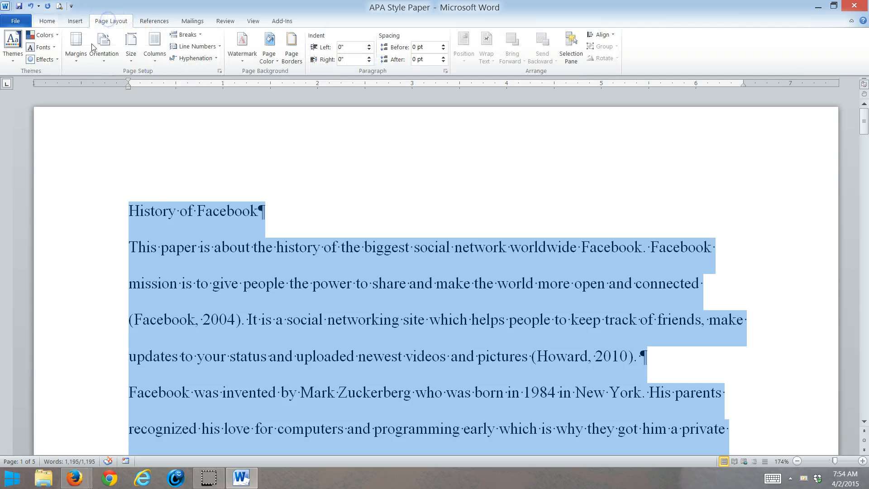
{"action": "left_click", "coordinate": [83, 57]}
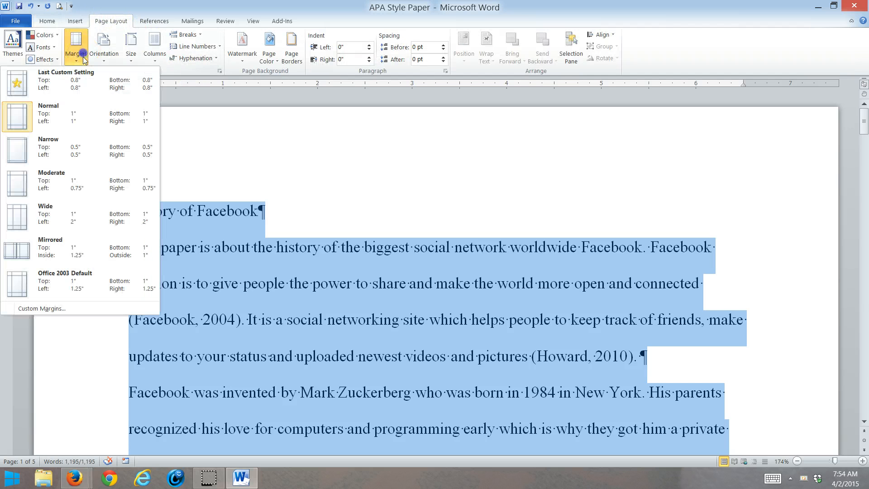
{"action": "left_click", "coordinate": [65, 117]}
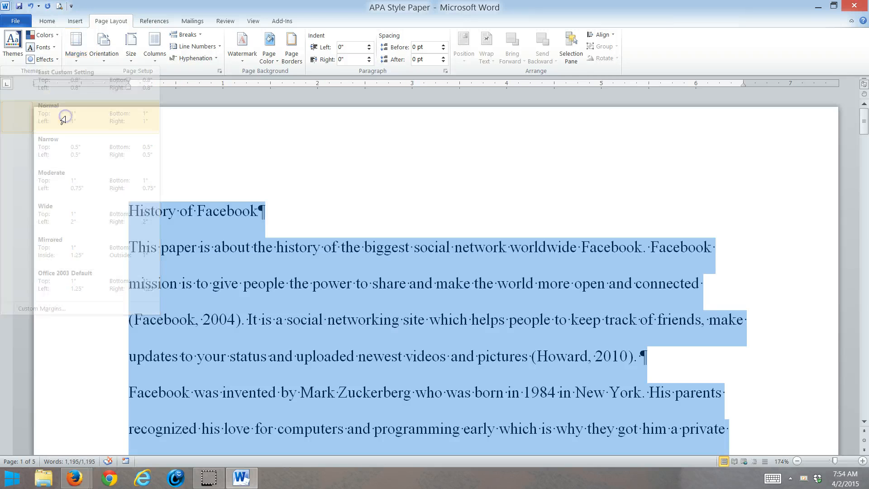
{"action": "left_click", "coordinate": [206, 211]}
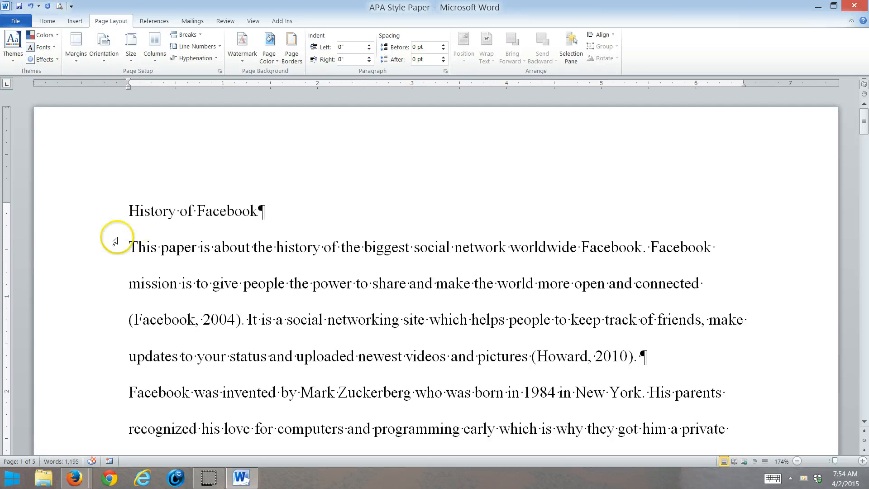
Add a blank header with the running head HISTORY OF FACEBOOK, tabbing to the right margin.
{"action": "left_click", "coordinate": [74, 23]}
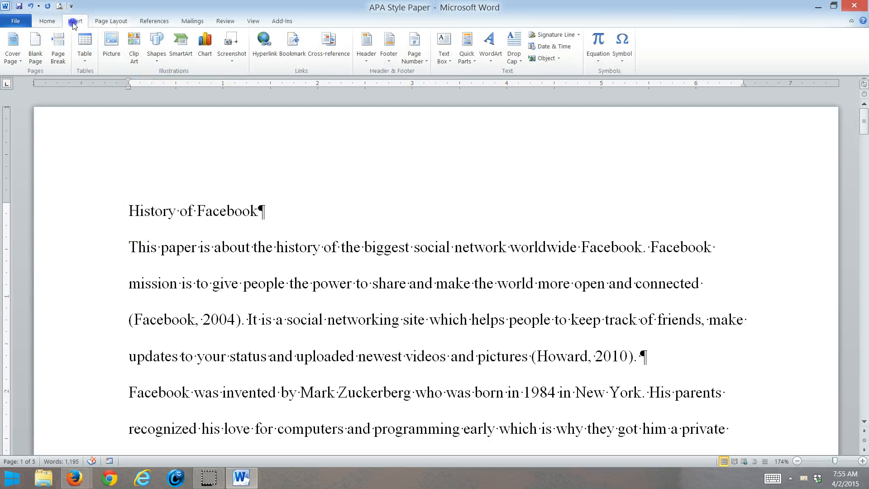
{"action": "left_click", "coordinate": [364, 36]}
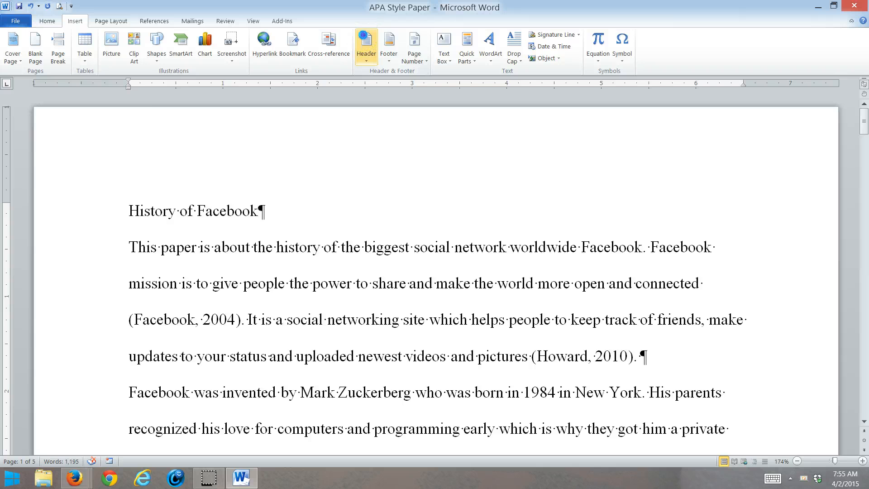
{"action": "left_click", "coordinate": [291, 107]}
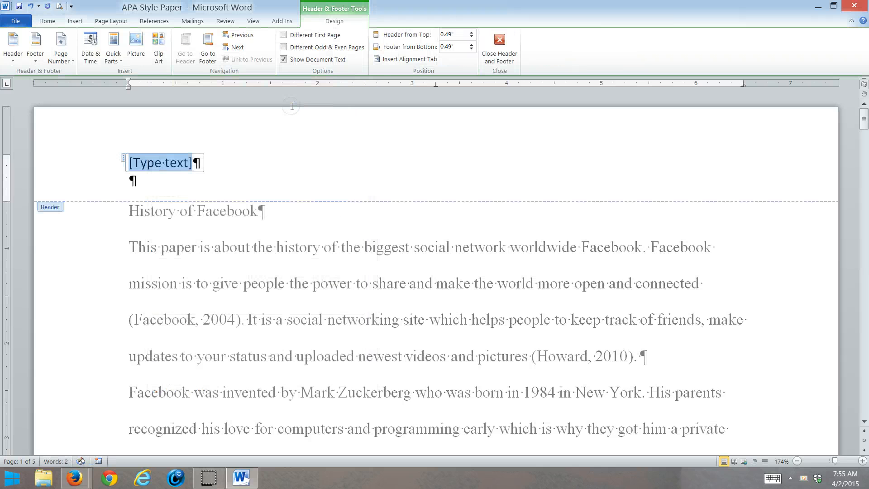
{"action": "left_click", "coordinate": [292, 105]}
{"action": "type", "text": "hIST"}
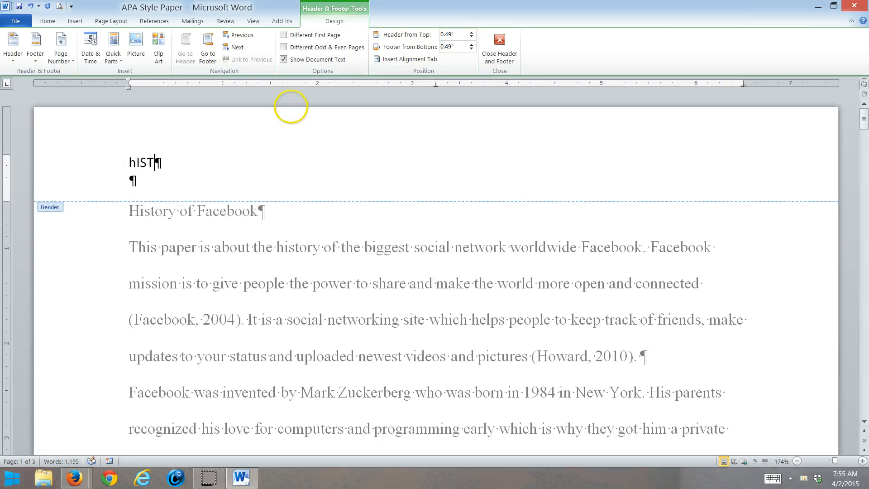
{"action": "key", "text": "BackSpace"}
{"action": "key", "text": "BackSpace"}
{"action": "key", "text": "BackSpace"}
{"action": "key", "text": "BackSpace"}
{"action": "type", "text": "HI"}
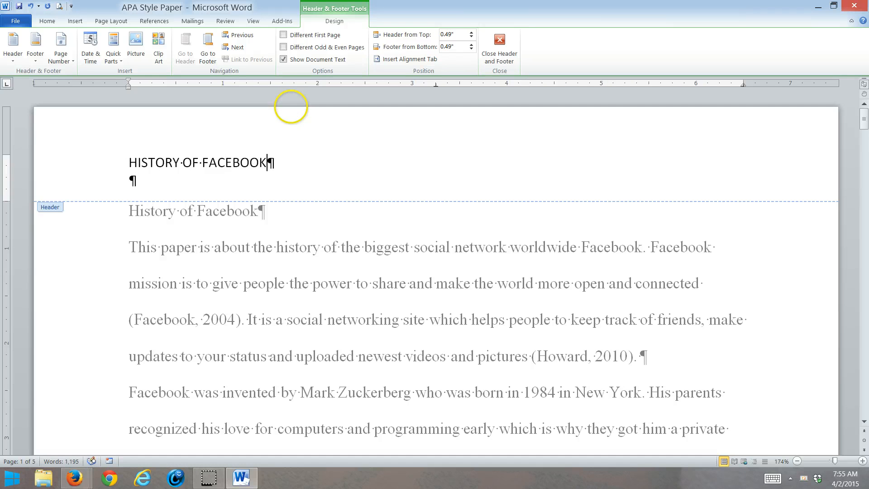
{"action": "key", "text": "Tab"}
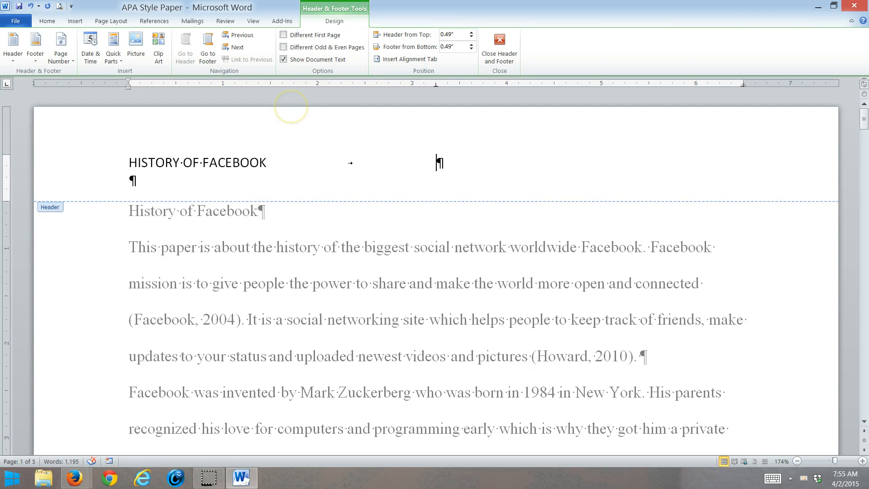
{"action": "key", "text": "Tab"}
Insert a plain page number at the header's right end and close the header.
{"action": "left_click", "coordinate": [62, 56]}
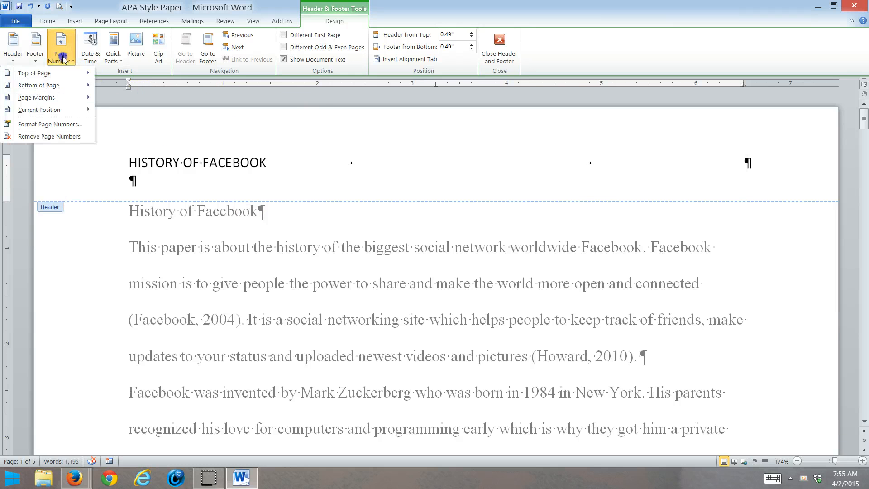
{"action": "mouse_move", "coordinate": [42, 113]}
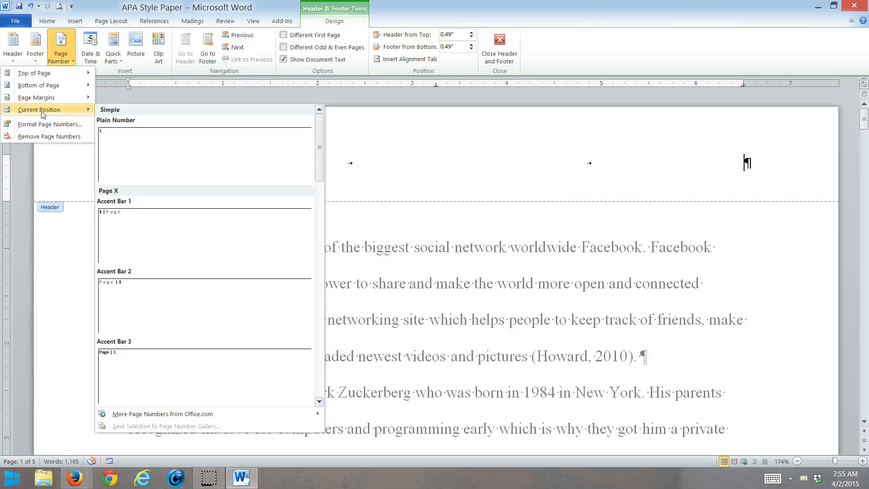
{"action": "left_click", "coordinate": [113, 135]}
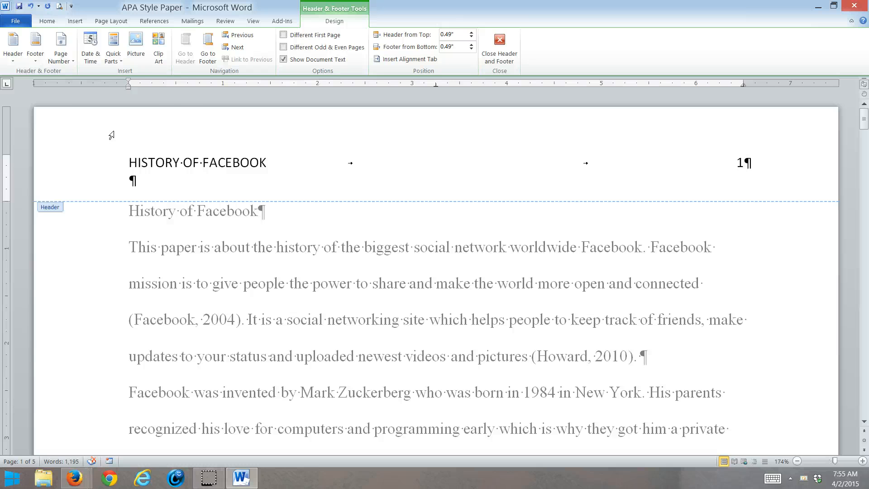
{"action": "left_click", "coordinate": [500, 42]}
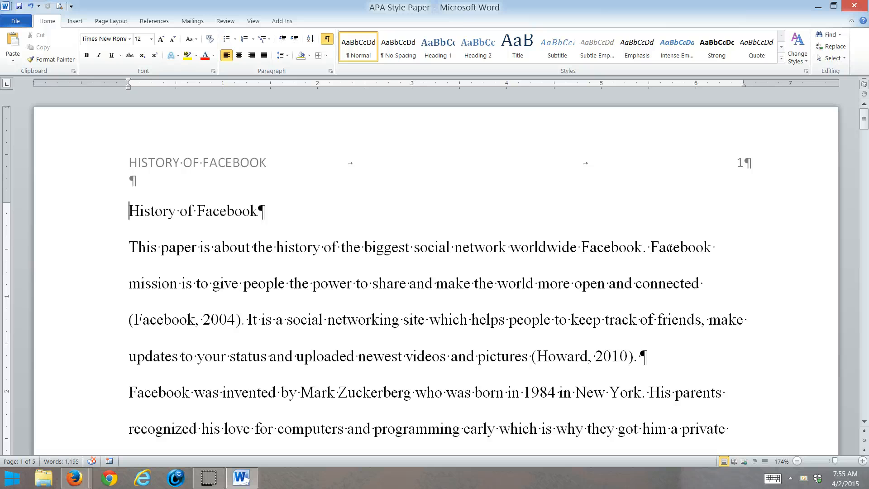
Insert a page break before the paper to create a new first page.
{"action": "left_click", "coordinate": [75, 20]}
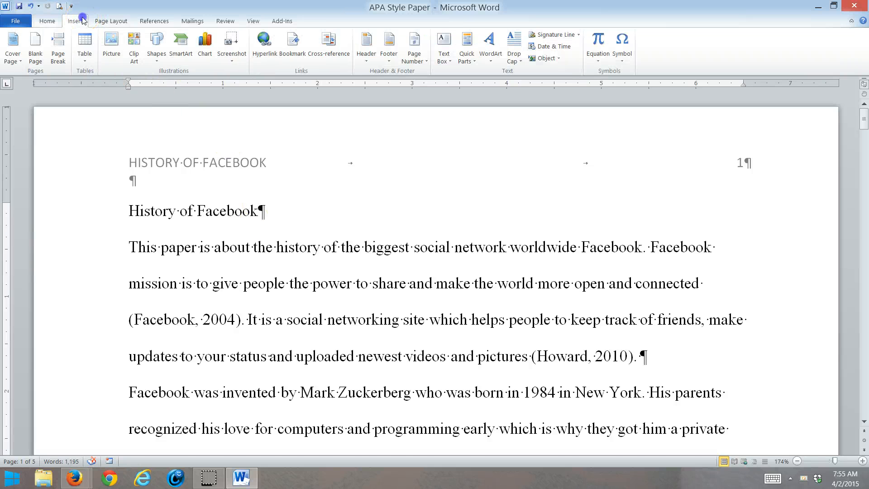
{"action": "left_click", "coordinate": [58, 50]}
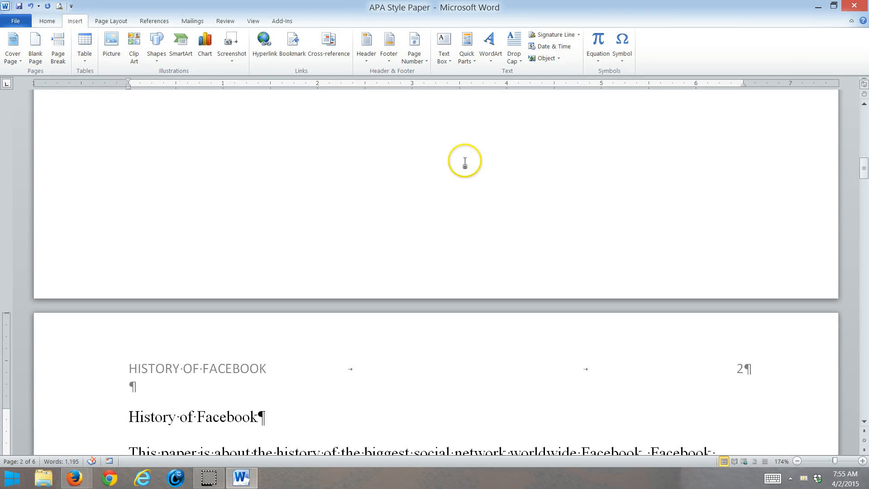
{"action": "key", "text": "Up"}
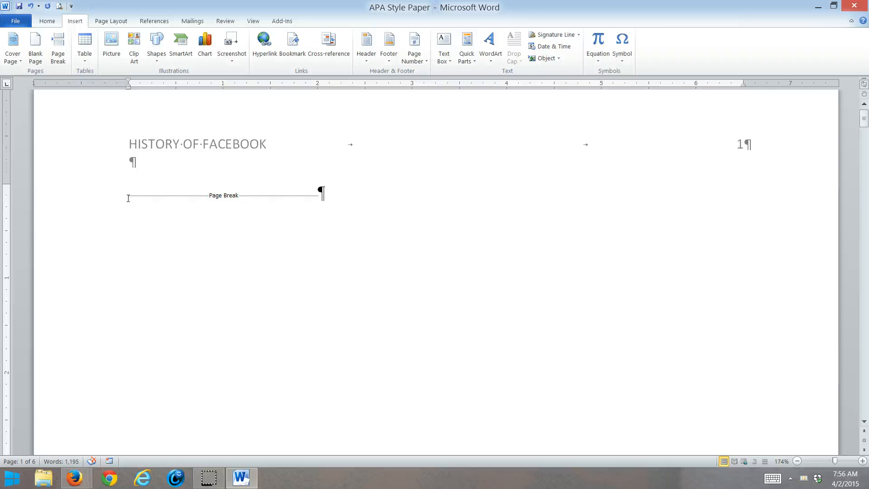
Type 'History of Facebook', the author's name and 'Lenoir-Rhyne University' on separate lines.
{"action": "type", "text": "H"}
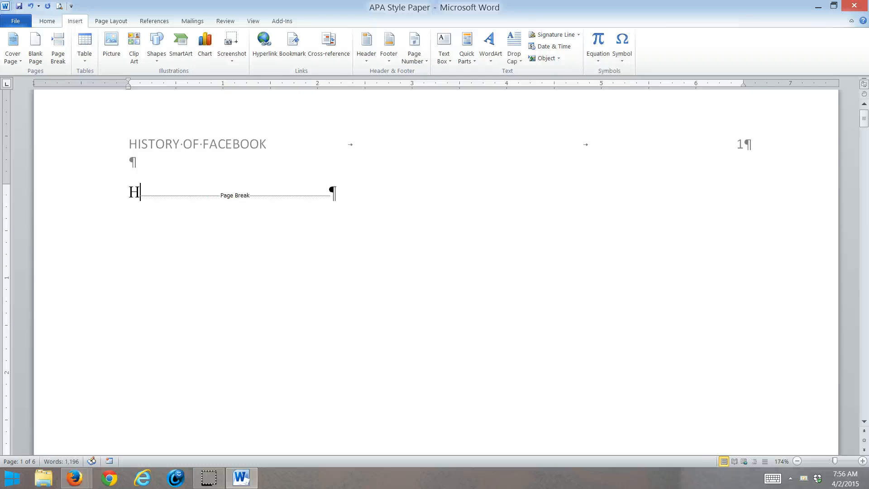
{"action": "type", "text": "istory of Fac"}
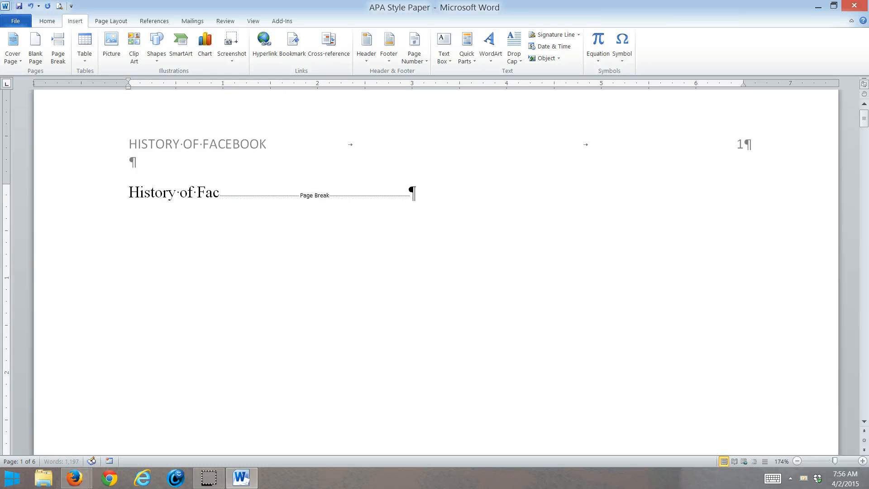
{"action": "type", "text": "ebook"}
{"action": "key", "text": "Return"}
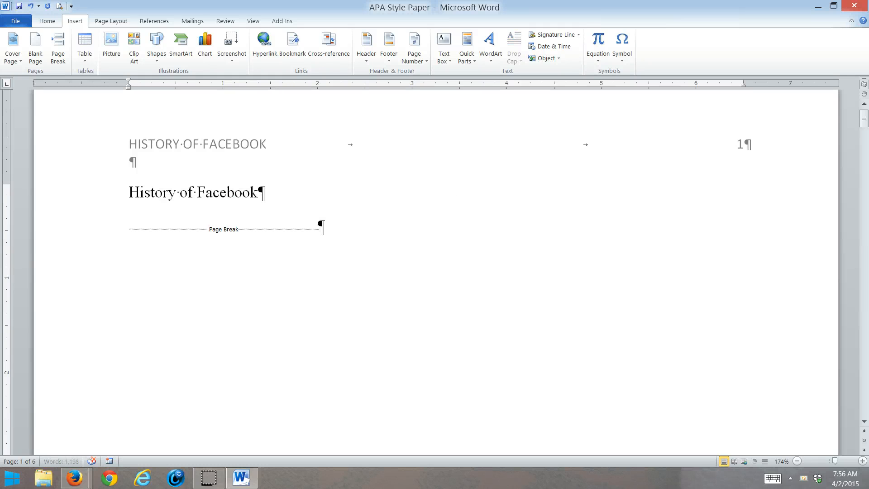
{"action": "type", "text": "J"}
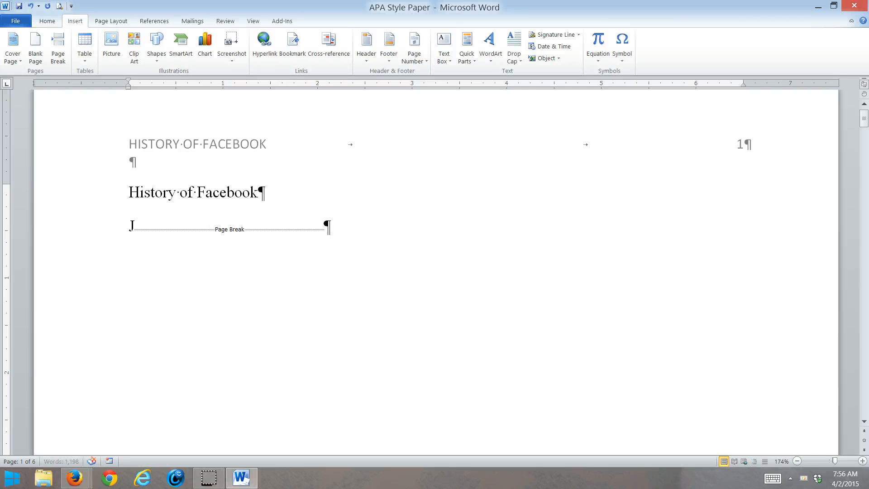
{"action": "type", "text": "enny Michaels"}
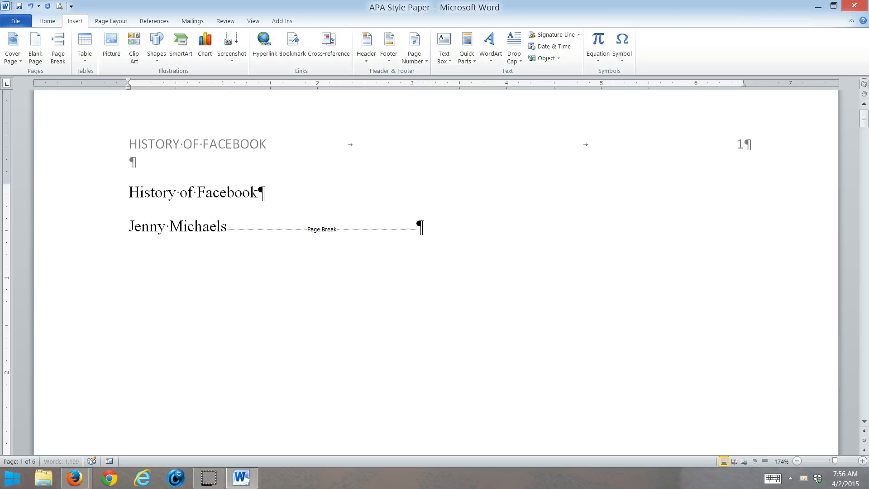
{"action": "key", "text": "Return"}
{"action": "type", "text": "Le"}
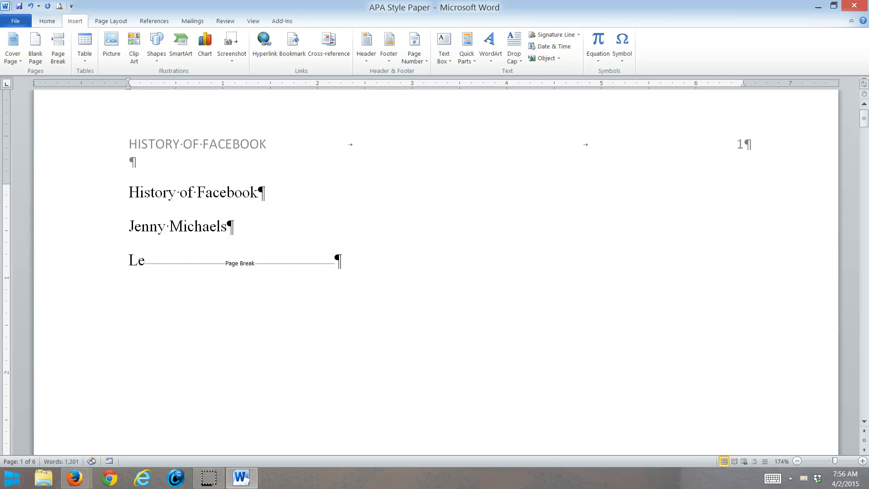
{"action": "type", "text": "noir-Rhuynoir-Ryn"}
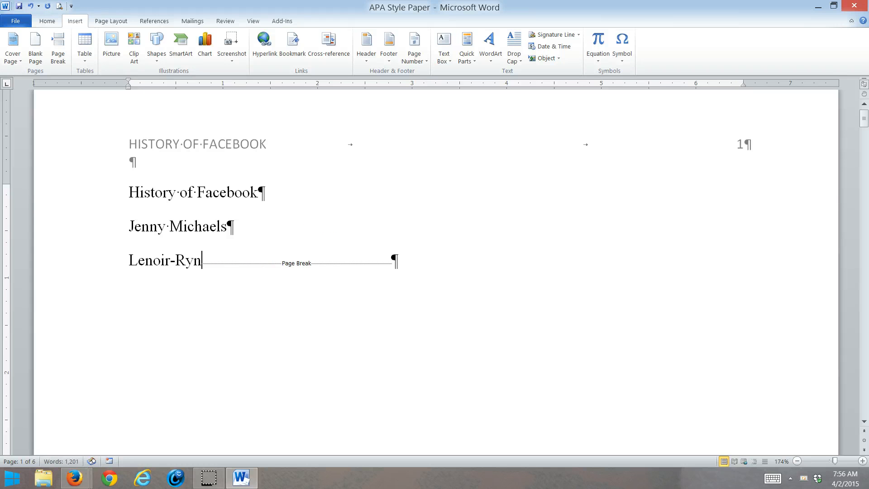
{"action": "key", "text": "BackSpace"}
{"action": "key", "text": "BackSpace"}
{"action": "type", "text": "huyn"}
{"action": "key", "text": "BackSpace"}
{"action": "key", "text": "BackSpace"}
{"action": "key", "text": "BackSpace"}
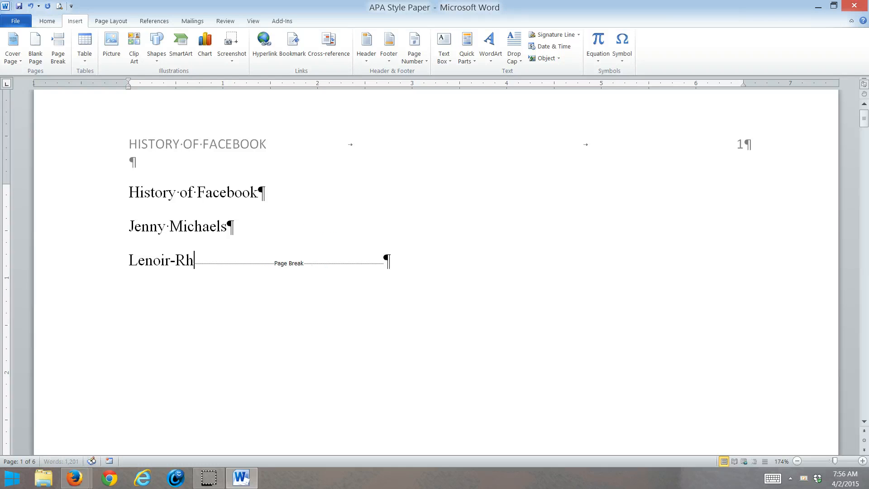
{"action": "type", "text": "yne Univer"}
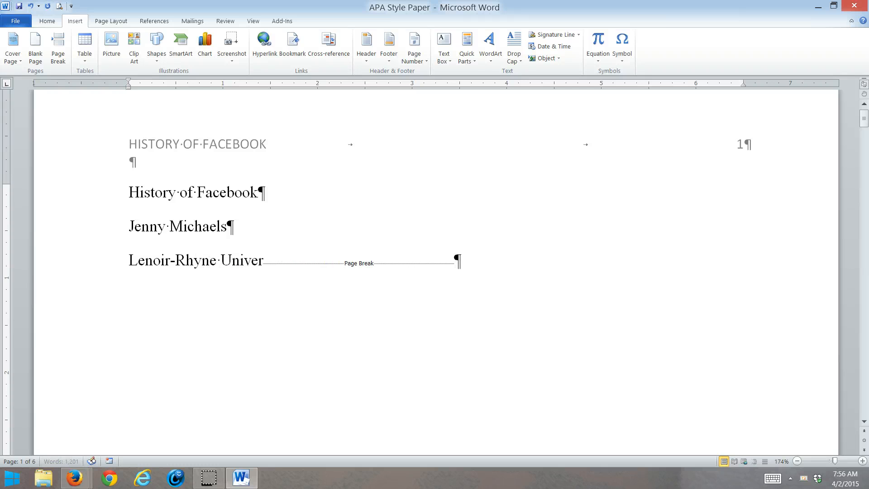
{"action": "type", "text": "sit"}
{"action": "key", "text": "BackSpace"}
{"action": "type", "text": "ity"}
{"action": "key", "text": "Return"}
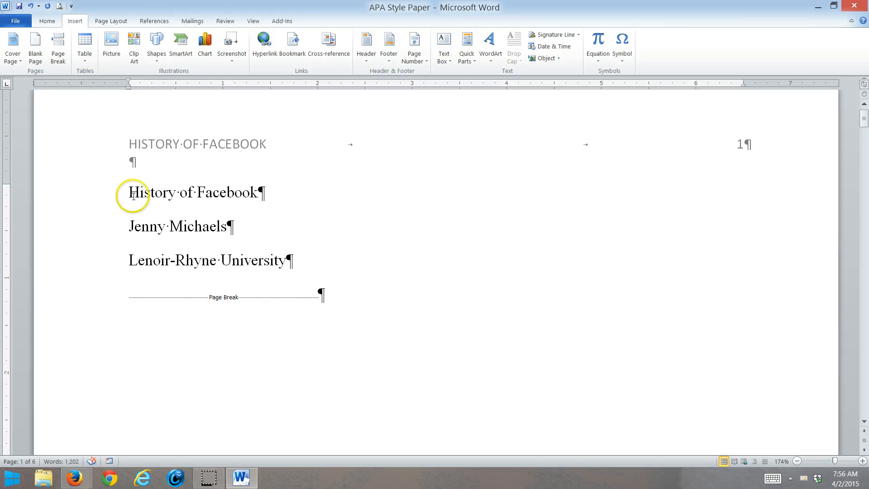
{"action": "left_click_drag", "start_coordinate": [109, 192], "coordinate": [72, 258]}
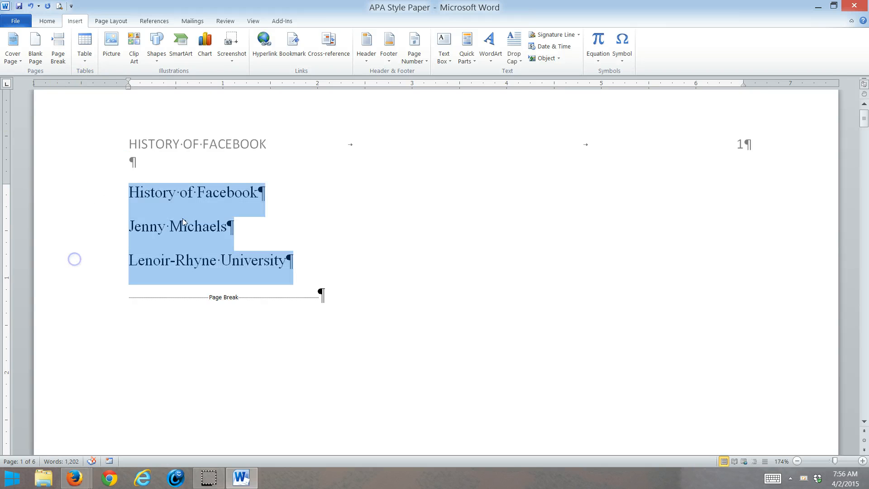
Center the title, author name and university lines on the title page.
{"action": "left_click", "coordinate": [47, 21]}
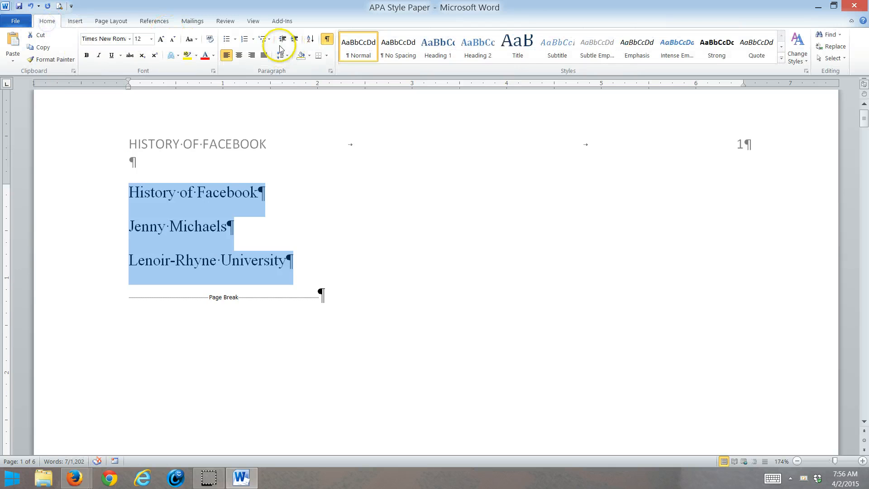
{"action": "left_click", "coordinate": [239, 55]}
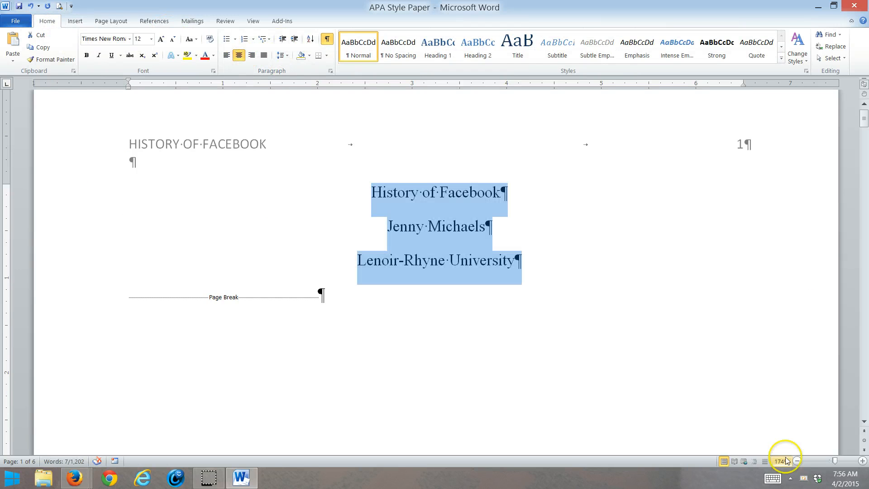
{"action": "left_click", "coordinate": [796, 461]}
{"action": "left_click", "coordinate": [796, 461]}
{"action": "left_click", "coordinate": [796, 461]}
{"action": "left_click", "coordinate": [796, 461]}
{"action": "left_click", "coordinate": [796, 460]}
{"action": "left_click", "coordinate": [796, 460]}
{"action": "left_click", "coordinate": [796, 461]}
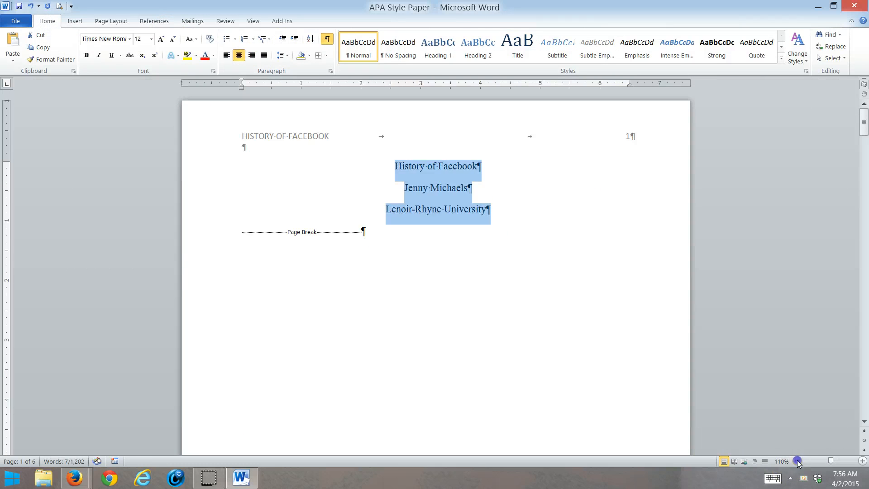
Add blank lines above the title to lower the block toward mid-page.
{"action": "left_click", "coordinate": [398, 168]}
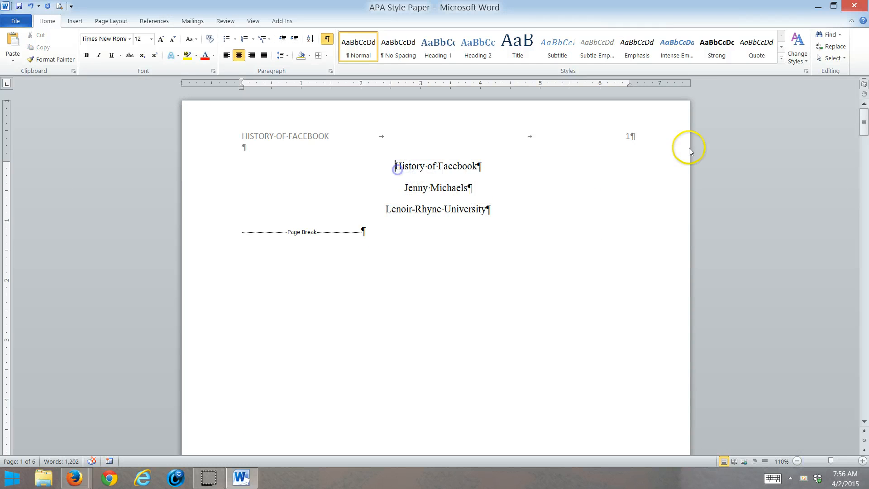
{"action": "key", "text": "Return"}
{"action": "key", "text": "Return"}
{"action": "key", "text": "Return"}
{"action": "key", "text": "Return"}
{"action": "key", "text": "Return"}
{"action": "key", "text": "Return"}
{"action": "key", "text": "Return"}
{"action": "key", "text": "Return"}
{"action": "key", "text": "Return"}
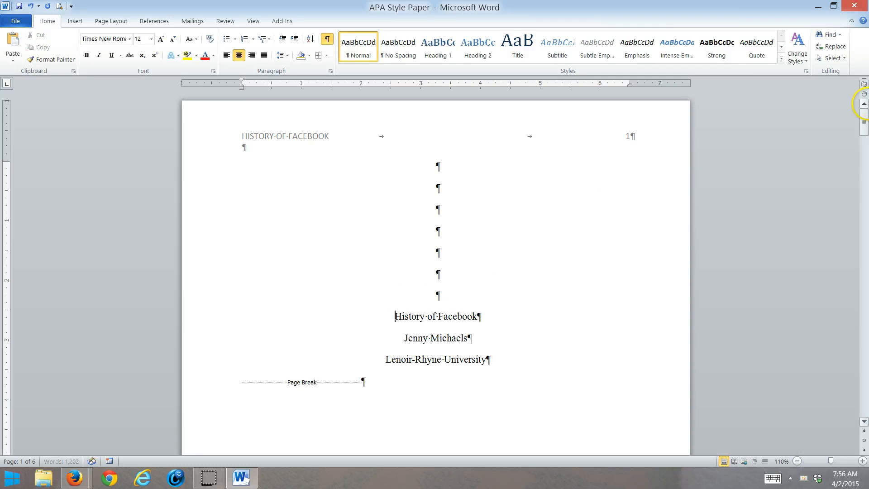
{"action": "scroll", "coordinate": [859, 197], "scroll_direction": "down", "scroll_amount": 16}
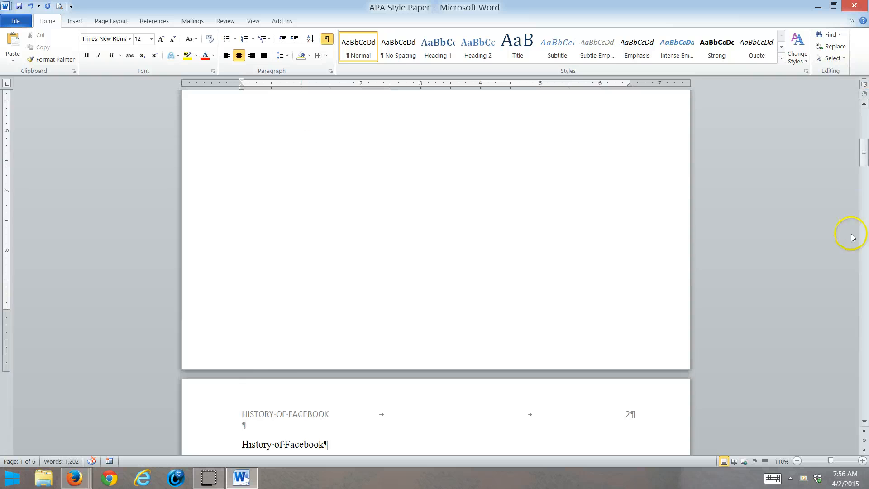
{"action": "scroll", "coordinate": [841, 244], "scroll_direction": "up", "scroll_amount": 14}
{"action": "scroll", "coordinate": [789, 169], "scroll_direction": "up", "scroll_amount": 1}
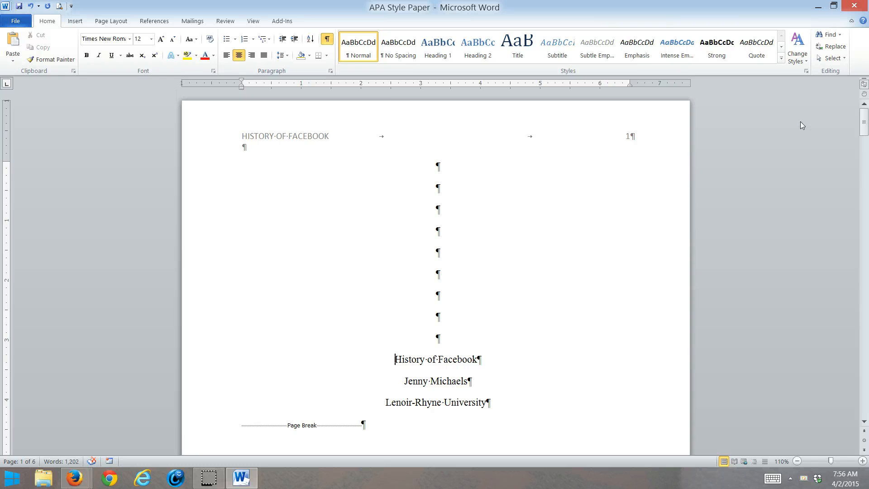
{"action": "scroll", "coordinate": [748, 197], "scroll_direction": "down", "scroll_amount": 15}
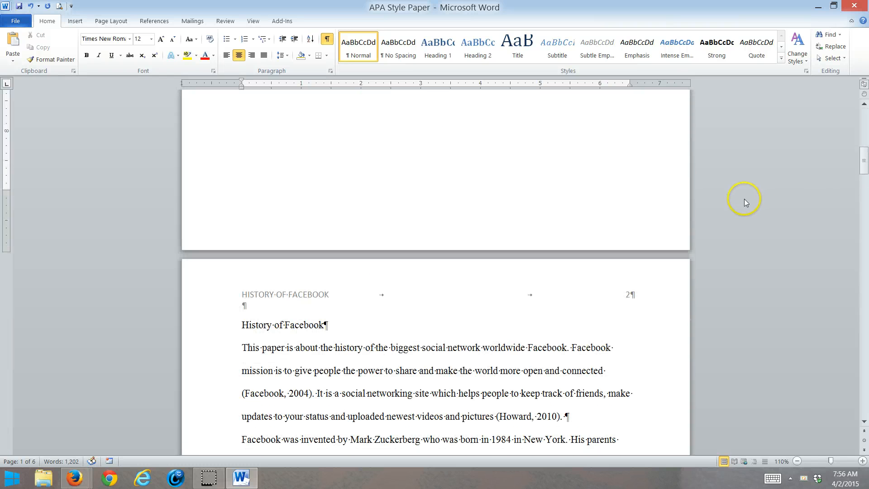
{"action": "left_click", "coordinate": [242, 324]}
Insert a page break before the body heading so the body starts on a new page.
{"action": "left_click", "coordinate": [75, 22]}
{"action": "left_click", "coordinate": [58, 50]}
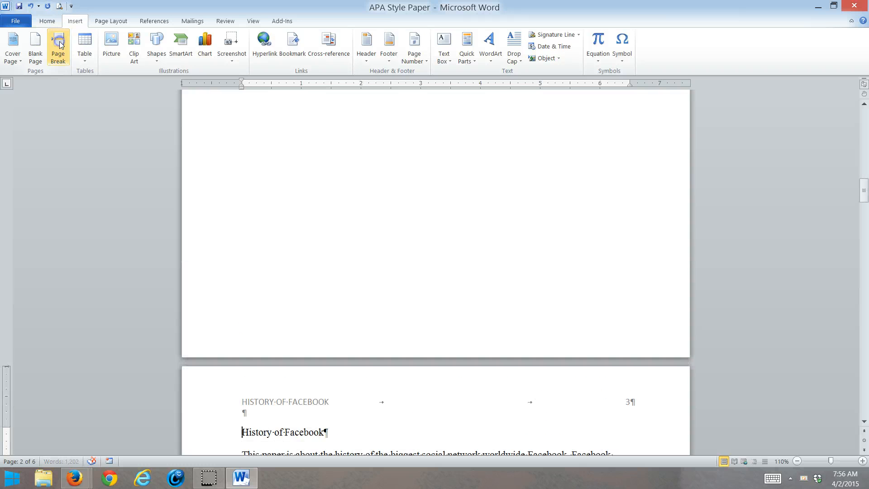
{"action": "scroll", "coordinate": [312, 186], "scroll_direction": "up", "scroll_amount": 12}
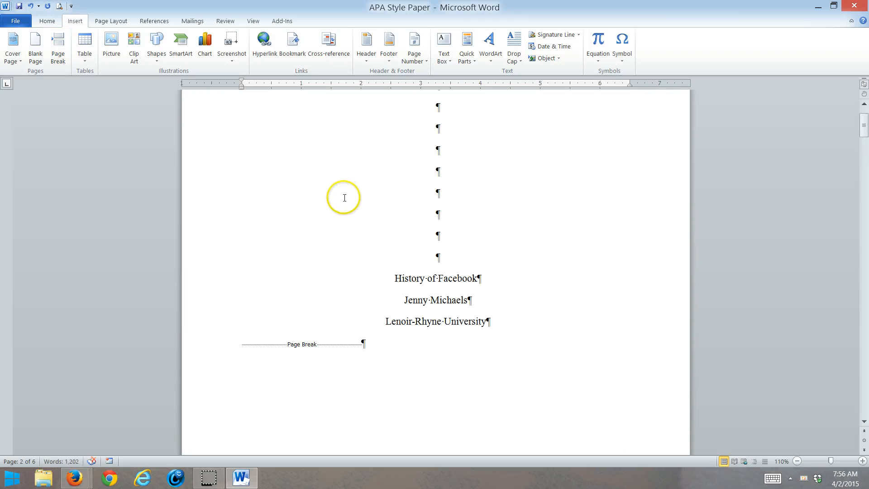
{"action": "scroll", "coordinate": [343, 196], "scroll_direction": "down", "scroll_amount": 4}
{"action": "scroll", "coordinate": [344, 200], "scroll_direction": "down", "scroll_amount": 4}
{"action": "scroll", "coordinate": [346, 172], "scroll_direction": "up", "scroll_amount": 5}
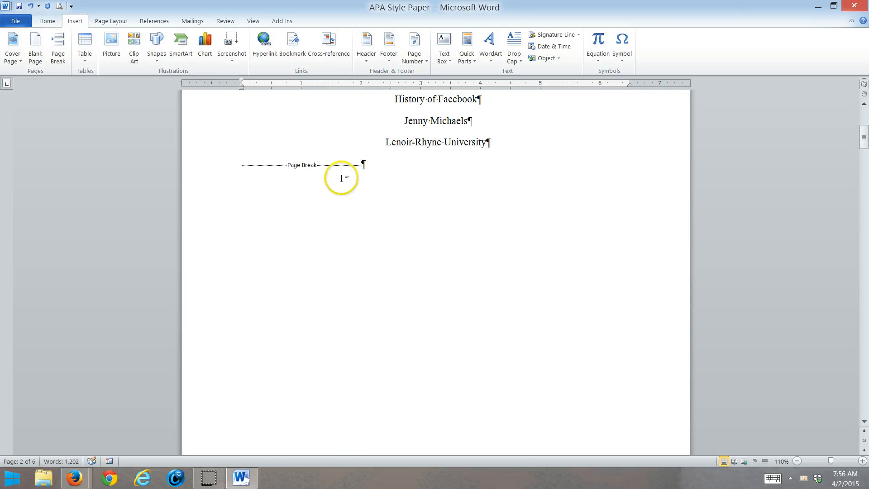
{"action": "scroll", "coordinate": [290, 213], "scroll_direction": "down", "scroll_amount": 1}
{"action": "scroll", "coordinate": [285, 219], "scroll_direction": "down", "scroll_amount": 6}
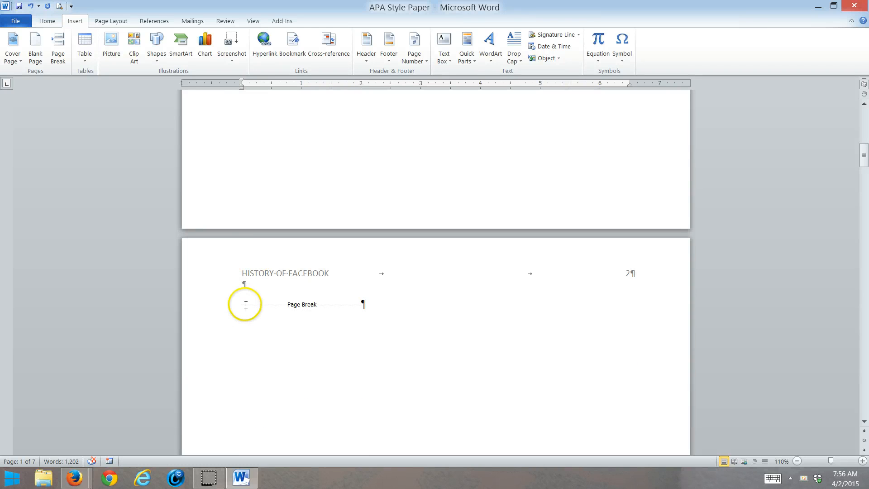
Type an Abstract heading at the top of page 2, followed by an empty line.
{"action": "left_click", "coordinate": [243, 304]}
{"action": "key", "text": "Return"}
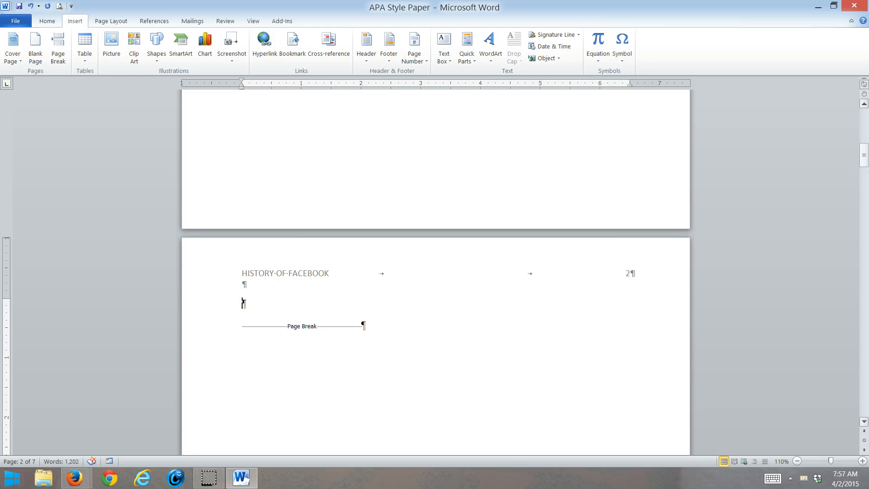
{"action": "type", "text": "Abstract"}
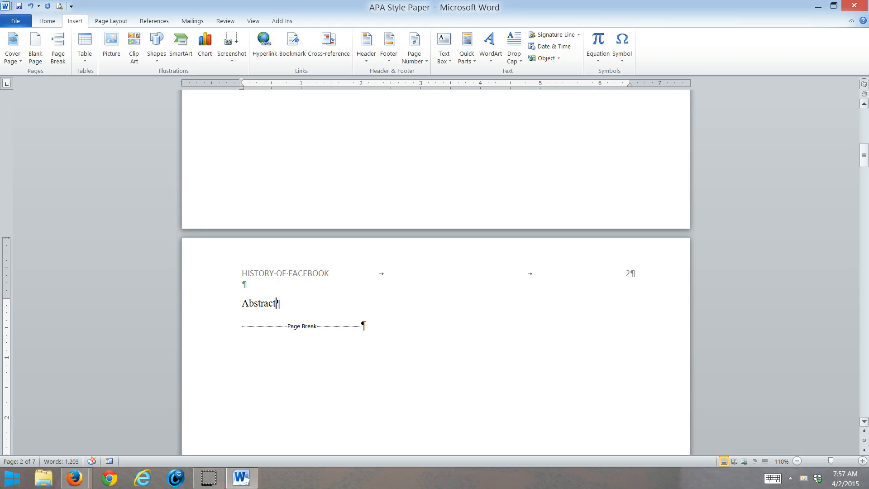
{"action": "key", "text": "Return"}
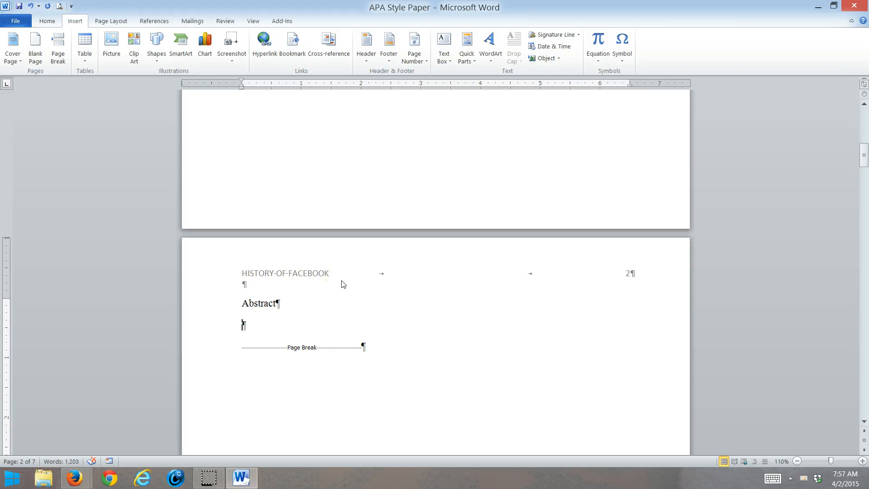
Copy the paper's opening paragraph and paste it under the Abstract heading.
{"action": "scroll", "coordinate": [342, 284], "scroll_direction": "down", "scroll_amount": 15}
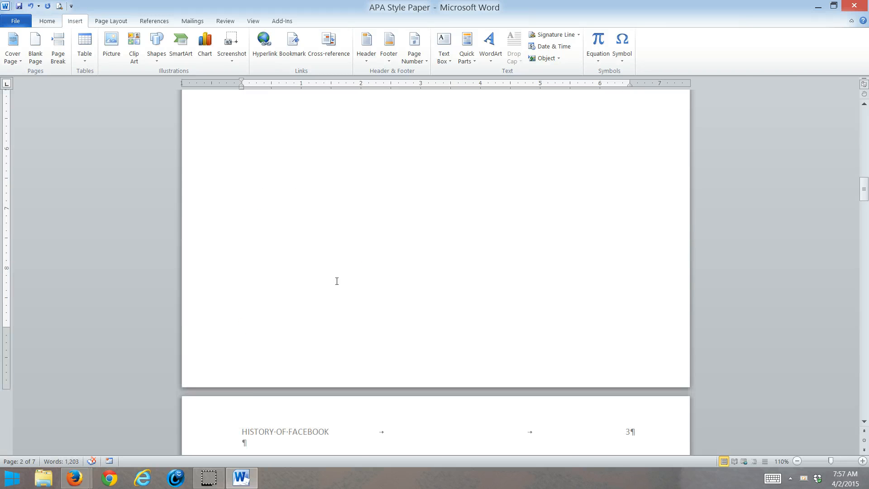
{"action": "scroll", "coordinate": [337, 282], "scroll_direction": "down", "scroll_amount": 10}
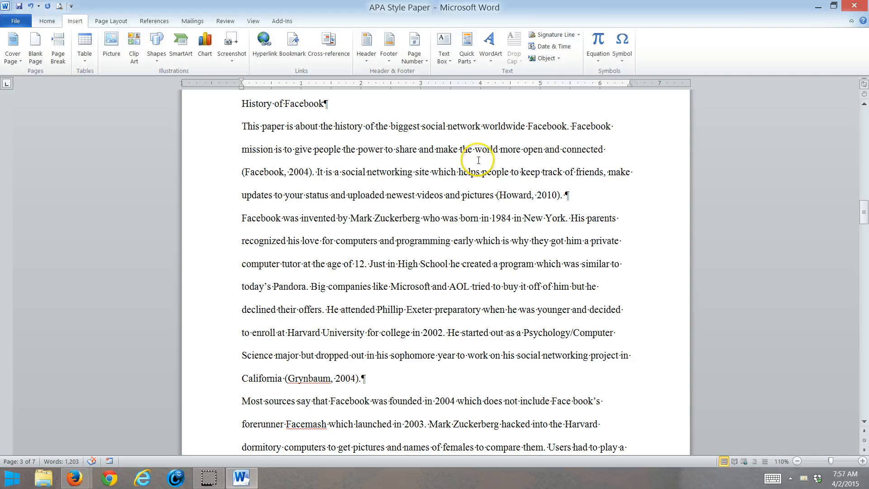
{"action": "scroll", "coordinate": [478, 160], "scroll_direction": "up", "scroll_amount": 1}
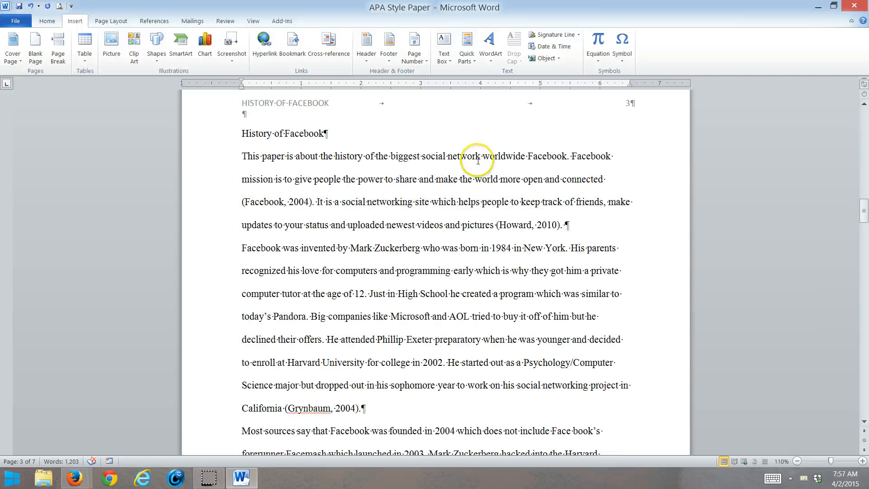
{"action": "double_click", "coordinate": [210, 181]}
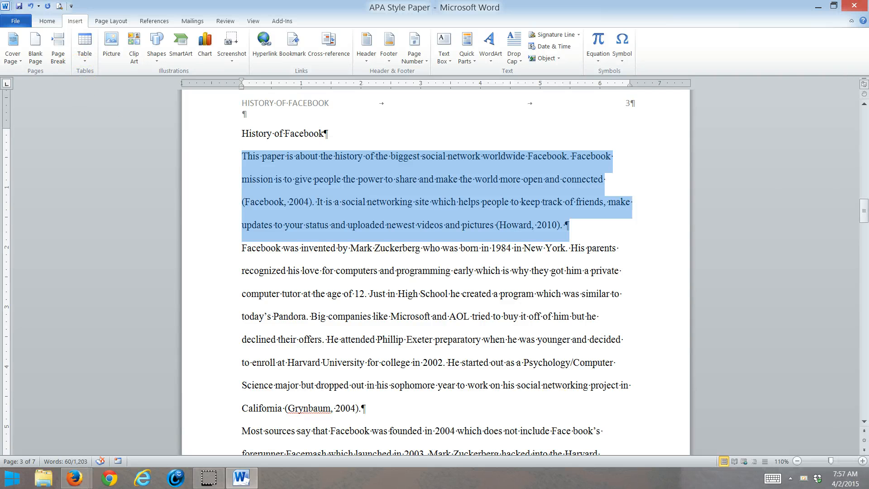
{"action": "left_click", "coordinate": [41, 21]}
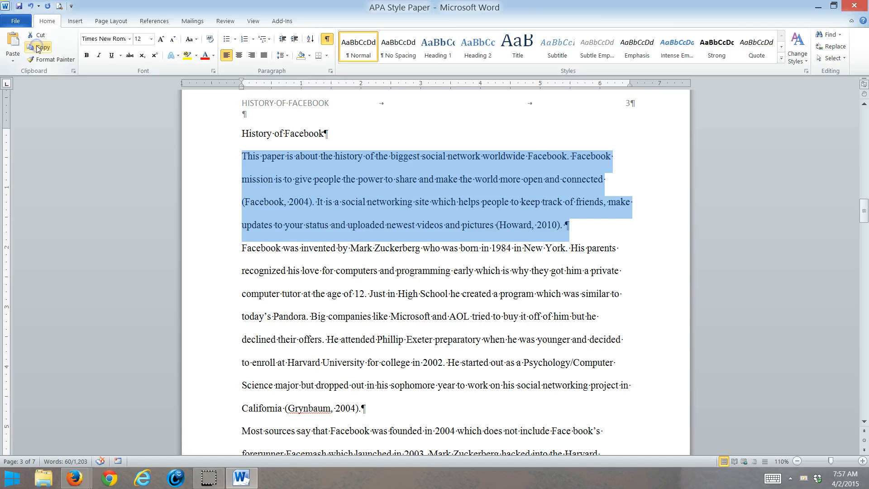
{"action": "left_click", "coordinate": [38, 47]}
{"action": "scroll", "coordinate": [393, 242], "scroll_direction": "up", "scroll_amount": 12}
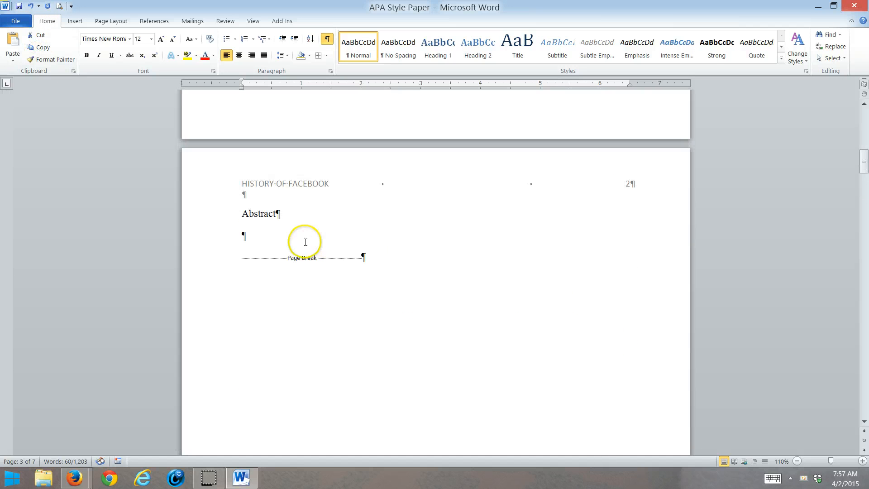
{"action": "left_click", "coordinate": [249, 231]}
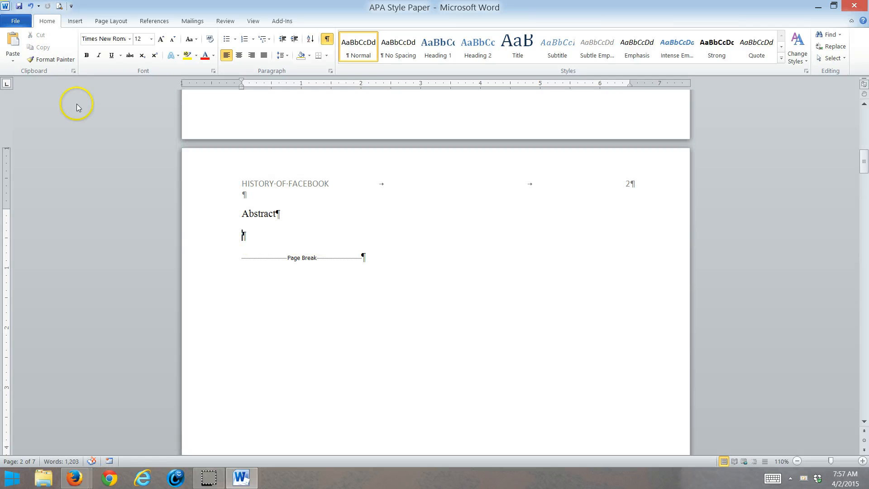
{"action": "left_click", "coordinate": [14, 41]}
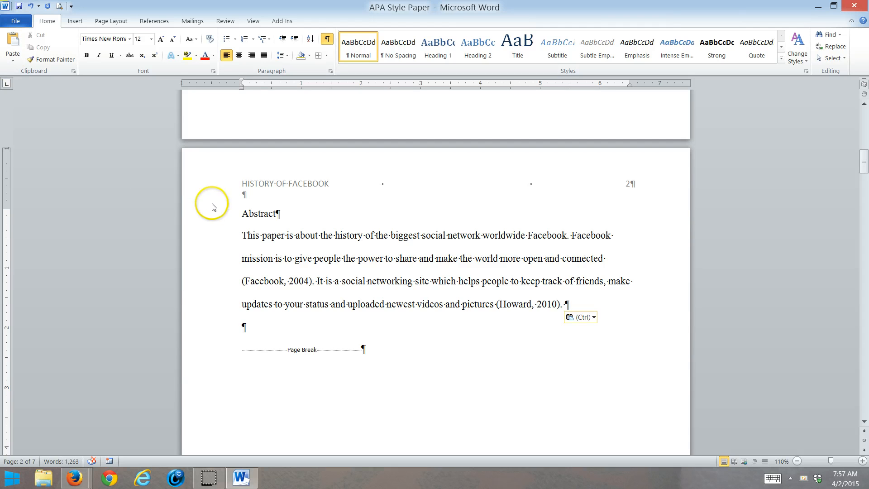
Center the Abstract heading.
{"action": "left_click", "coordinate": [258, 213]}
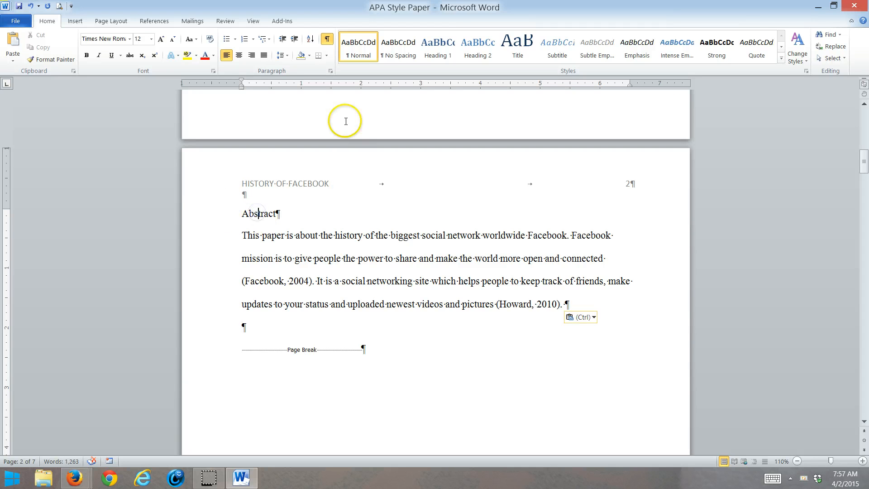
{"action": "left_click", "coordinate": [239, 54]}
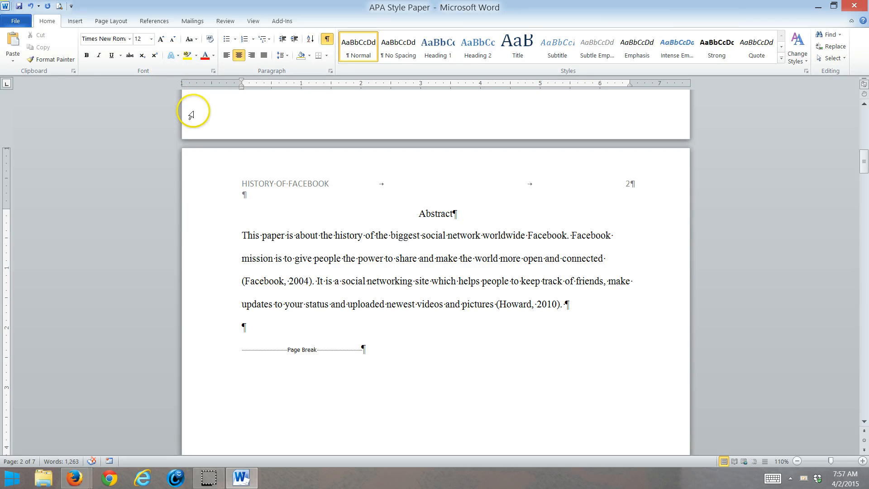
{"action": "scroll", "coordinate": [178, 224], "scroll_direction": "down", "scroll_amount": 10}
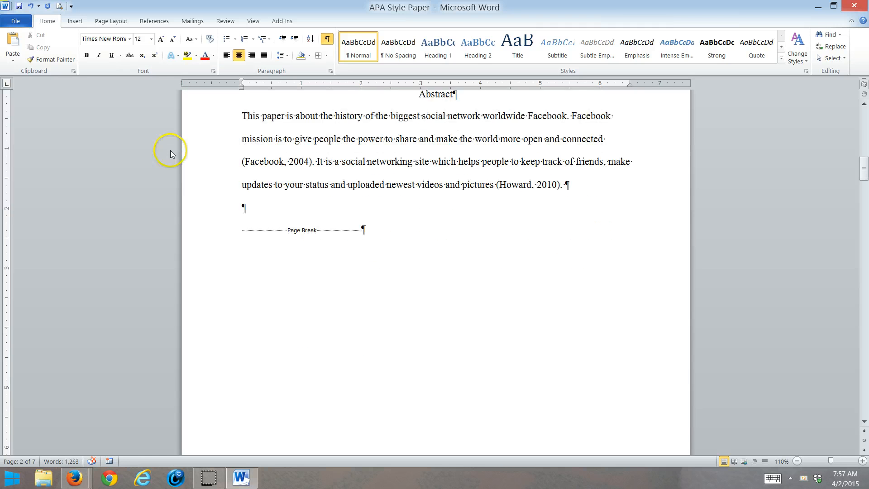
Center the 'History of Facebook' heading at the top of page 3.
{"action": "scroll", "coordinate": [528, 90], "scroll_direction": "up", "scroll_amount": 3}
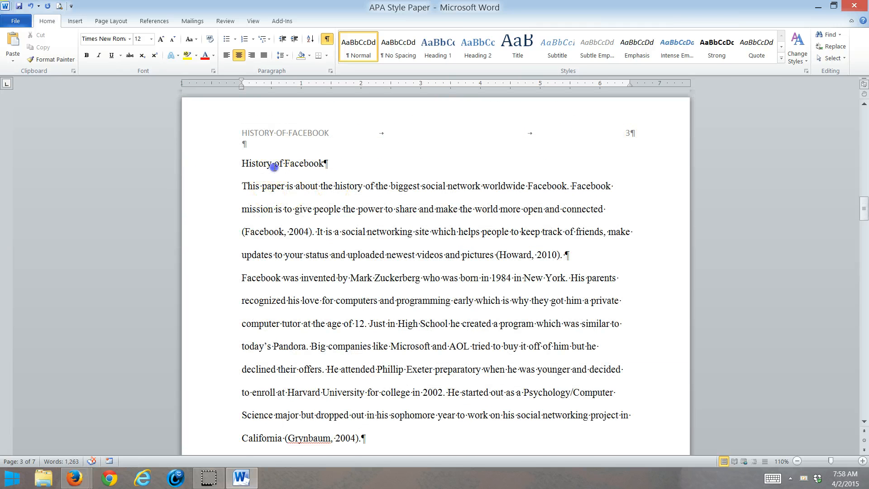
{"action": "left_click", "coordinate": [274, 164]}
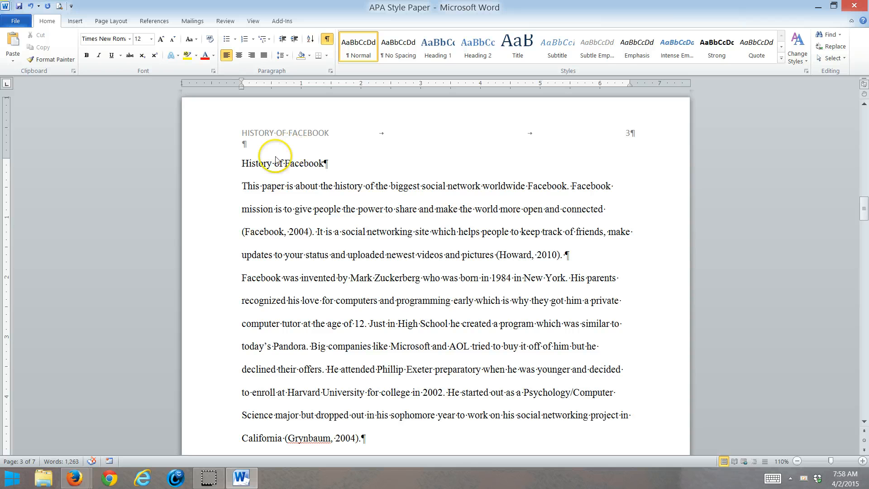
{"action": "left_click", "coordinate": [240, 56]}
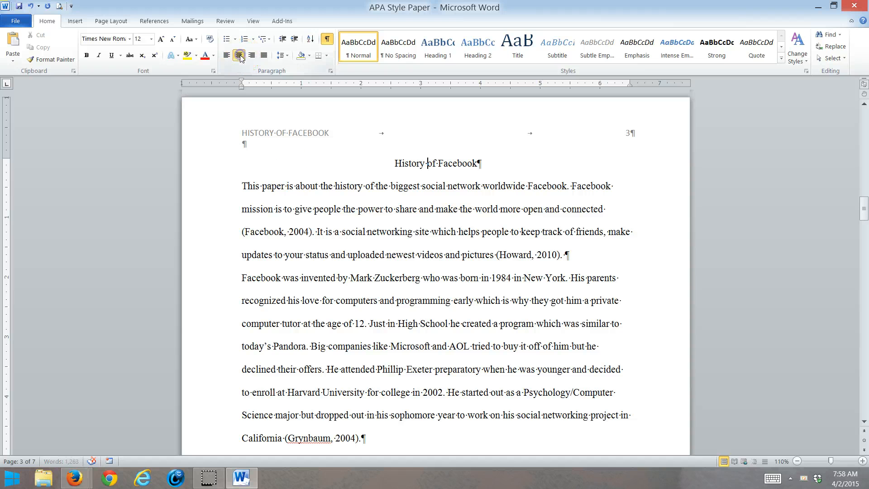
{"action": "left_click", "coordinate": [242, 186]}
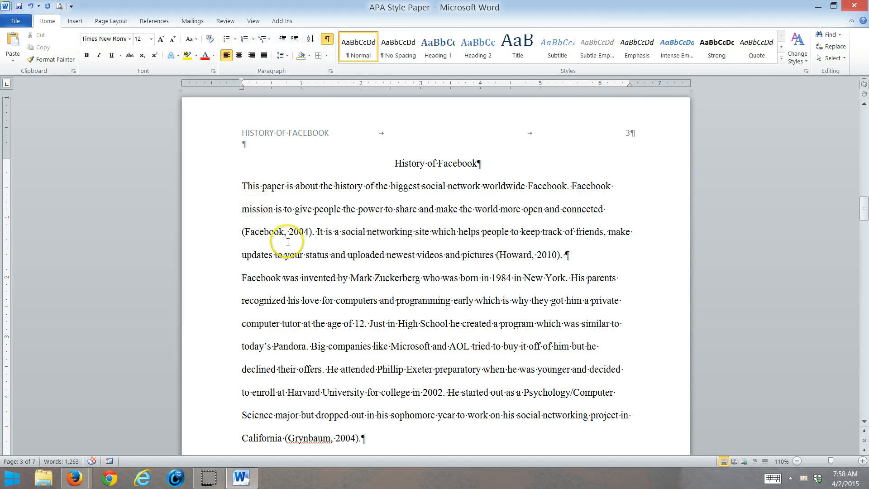
{"action": "scroll", "coordinate": [285, 241], "scroll_direction": "down", "scroll_amount": 5}
{"action": "scroll", "coordinate": [288, 242], "scroll_direction": "down", "scroll_amount": 15}
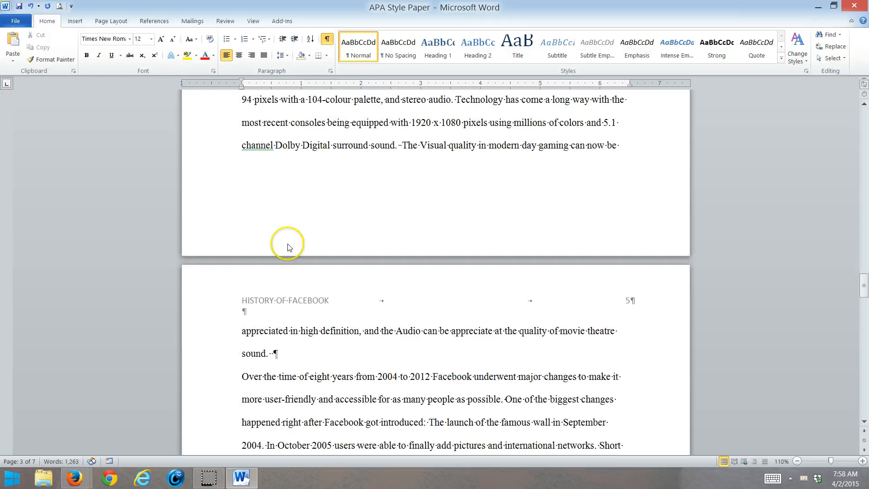
{"action": "scroll", "coordinate": [289, 242], "scroll_direction": "down", "scroll_amount": 20}
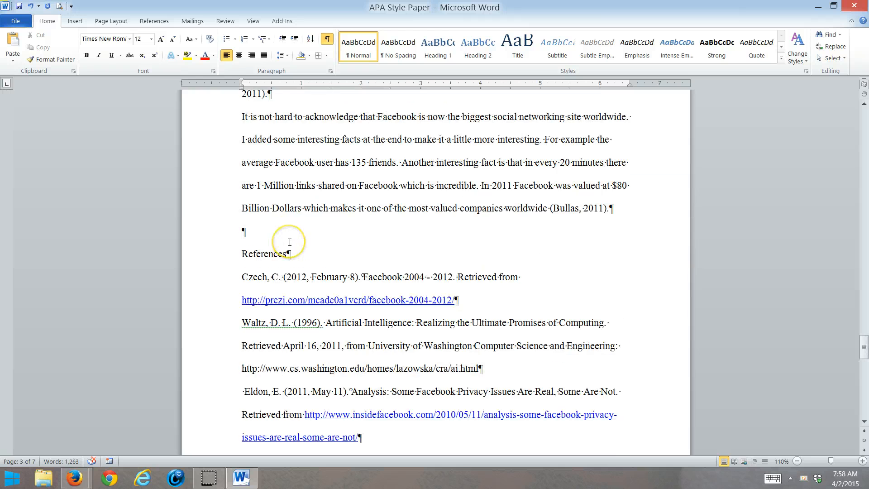
{"action": "scroll", "coordinate": [290, 242], "scroll_direction": "up", "scroll_amount": 8}
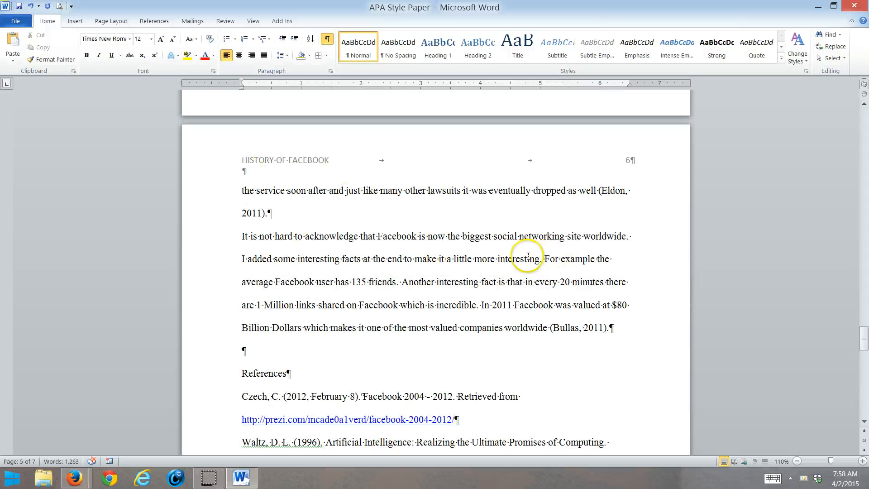
{"action": "left_click_drag", "start_coordinate": [607, 327], "coordinate": [614, 328]}
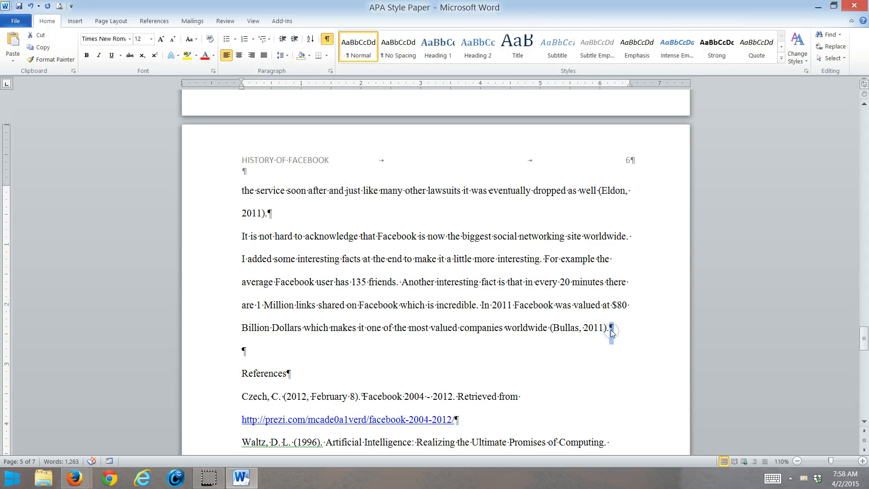
{"action": "left_click", "coordinate": [612, 329]}
{"action": "scroll", "coordinate": [494, 267], "scroll_direction": "up", "scroll_amount": 10}
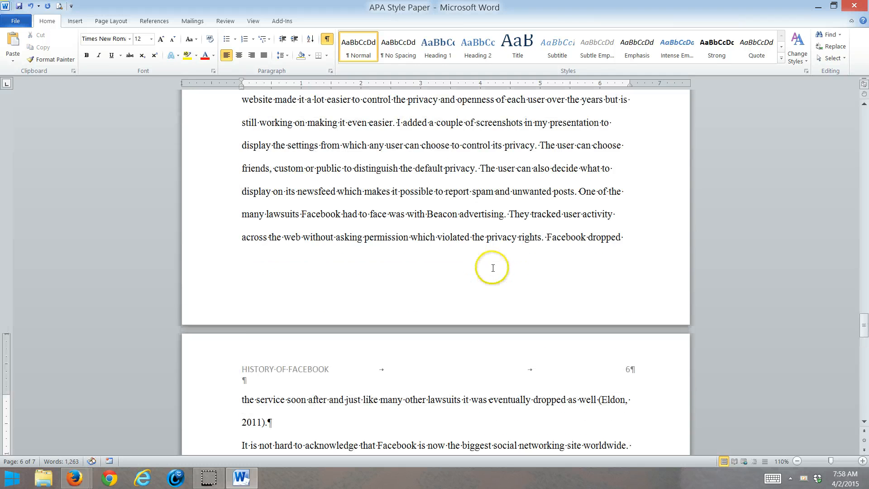
{"action": "scroll", "coordinate": [496, 267], "scroll_direction": "down", "scroll_amount": 20}
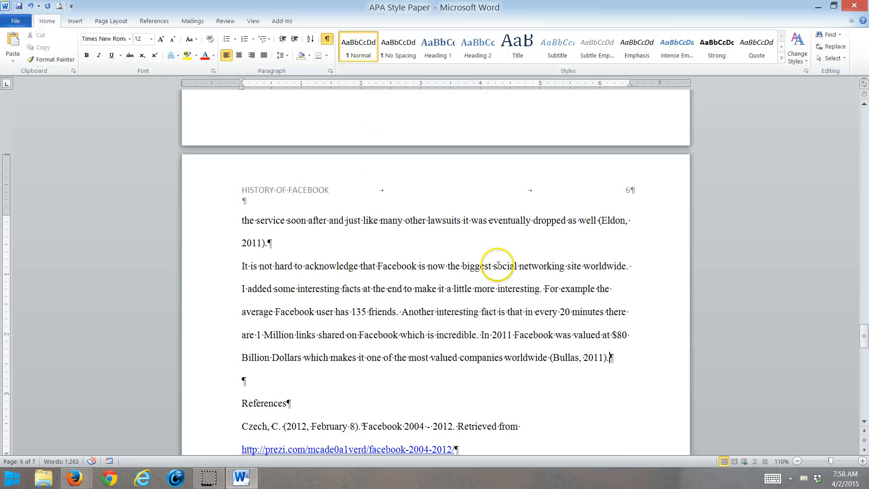
{"action": "scroll", "coordinate": [510, 331], "scroll_direction": "up", "scroll_amount": 7}
{"action": "scroll", "coordinate": [453, 271], "scroll_direction": "up", "scroll_amount": 18}
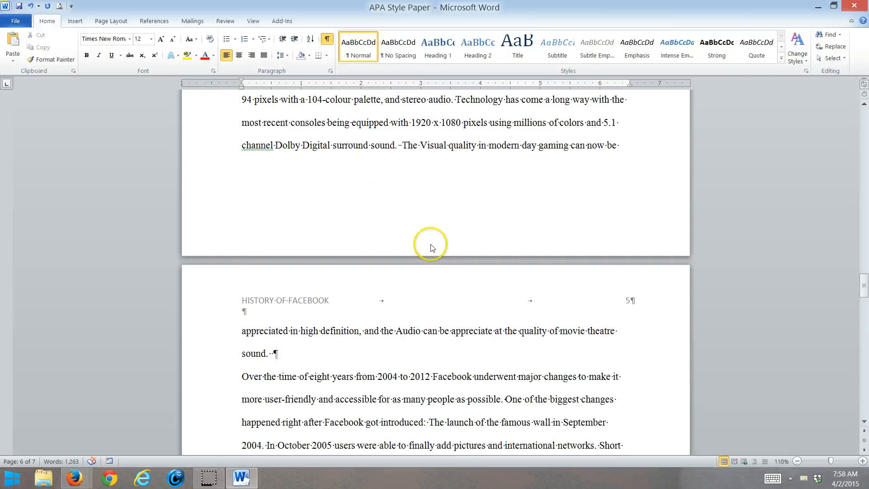
{"action": "scroll", "coordinate": [431, 244], "scroll_direction": "up", "scroll_amount": 15}
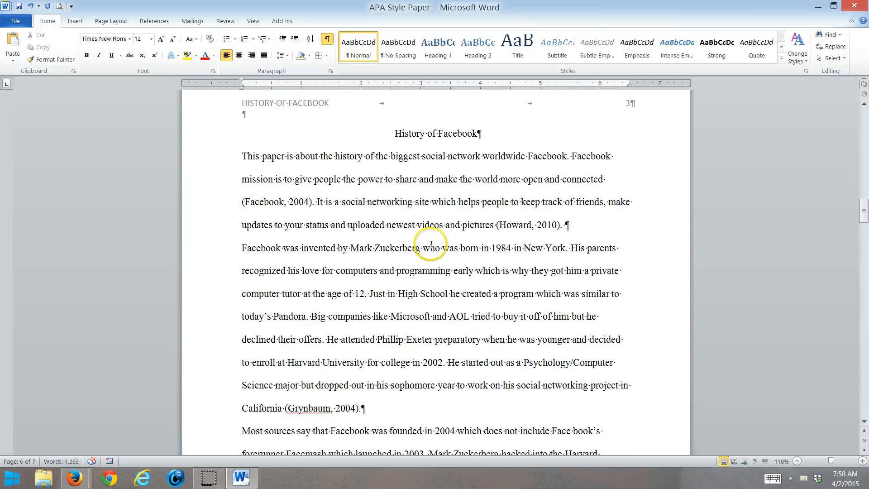
{"action": "scroll", "coordinate": [429, 242], "scroll_direction": "down", "scroll_amount": 7}
{"action": "scroll", "coordinate": [429, 241], "scroll_direction": "down", "scroll_amount": 1}
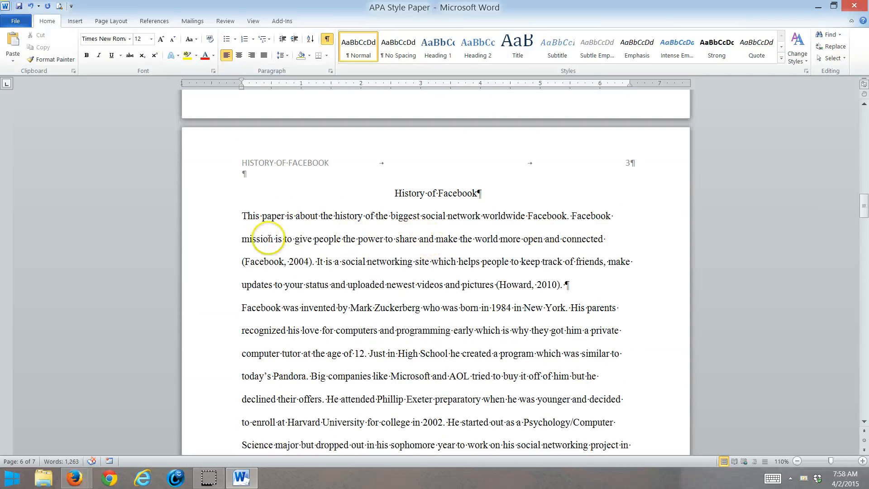
Select all text from the first body paragraph through the end of the document.
{"action": "left_click", "coordinate": [239, 217]}
{"action": "key", "text": "ctrl+shift+End"}
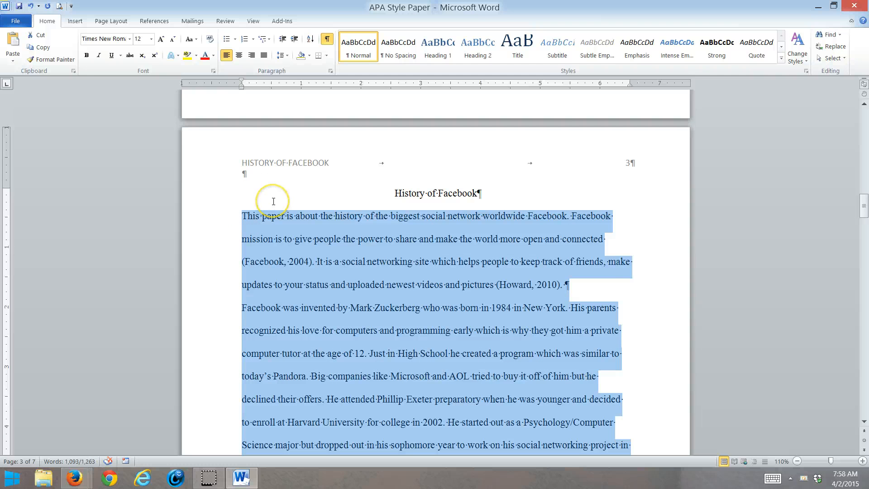
{"action": "scroll", "coordinate": [339, 239], "scroll_direction": "down", "scroll_amount": 4}
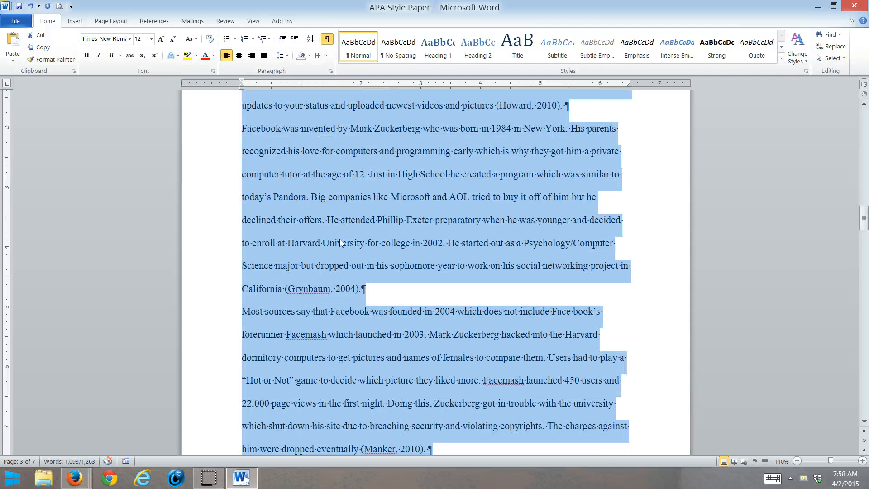
{"action": "scroll", "coordinate": [341, 243], "scroll_direction": "down", "scroll_amount": 12}
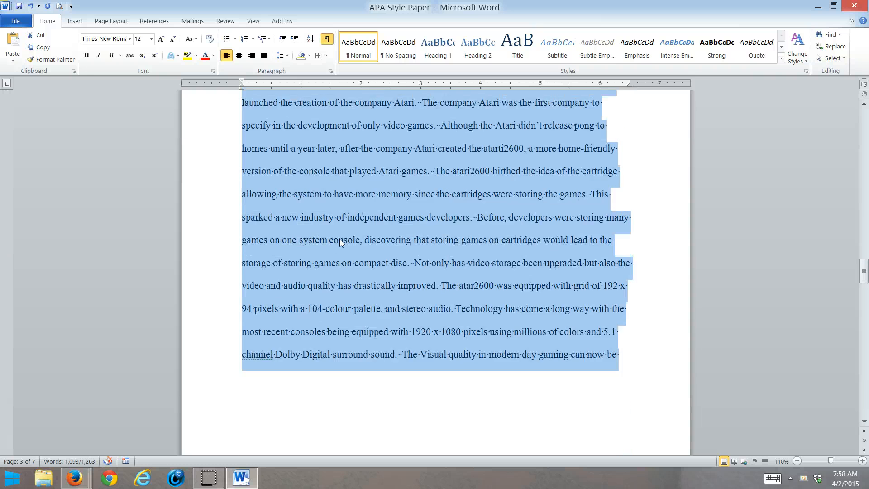
{"action": "scroll", "coordinate": [340, 239], "scroll_direction": "down", "scroll_amount": 10}
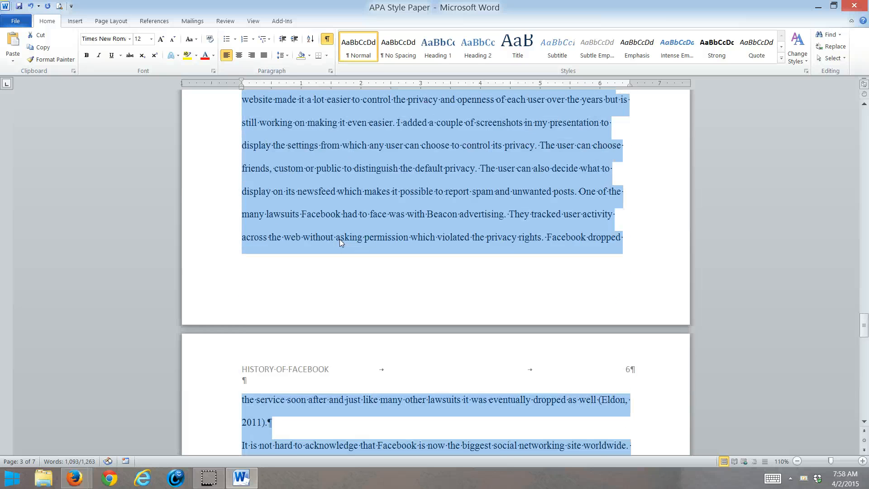
{"action": "scroll", "coordinate": [339, 239], "scroll_direction": "down", "scroll_amount": 6}
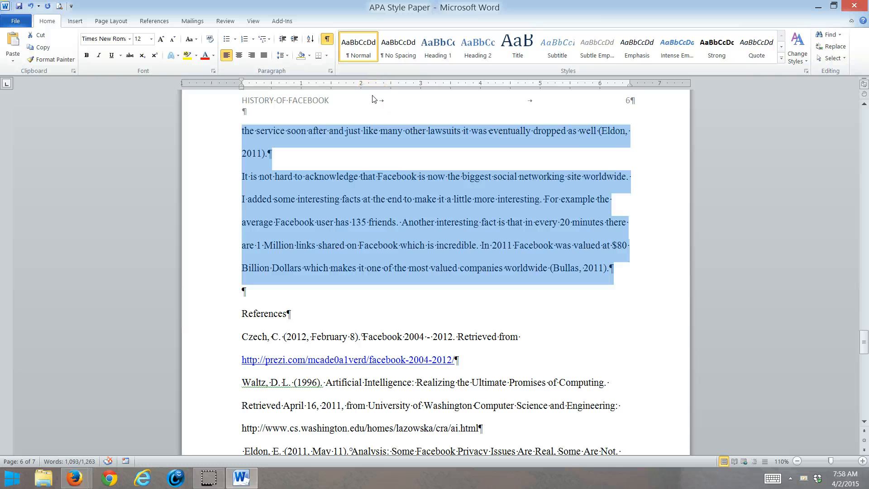
Give the selected body paragraphs a 0.5" first-line indent in the Paragraph dialog.
{"action": "left_click", "coordinate": [331, 70]}
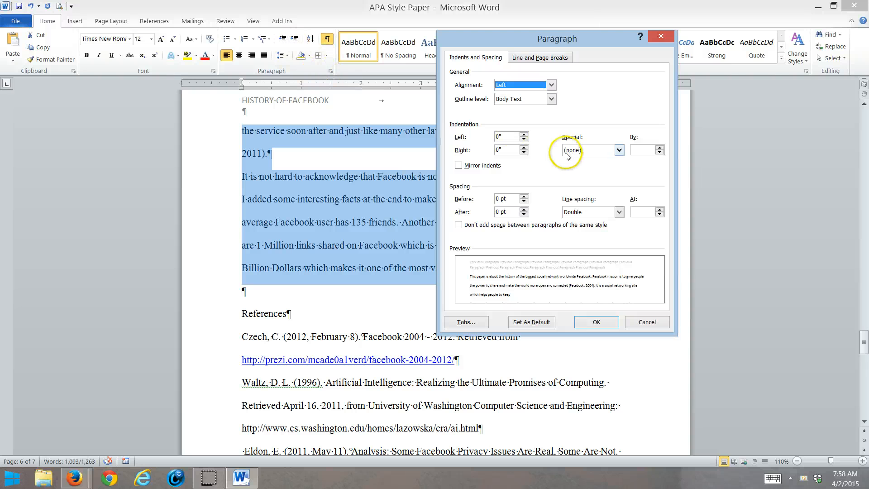
{"action": "left_click", "coordinate": [586, 148]}
{"action": "left_click", "coordinate": [590, 166]}
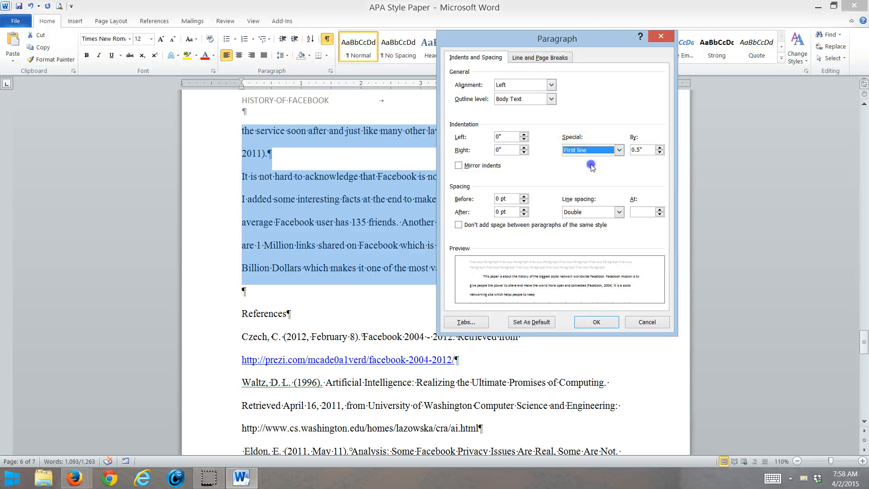
{"action": "left_click", "coordinate": [596, 321]}
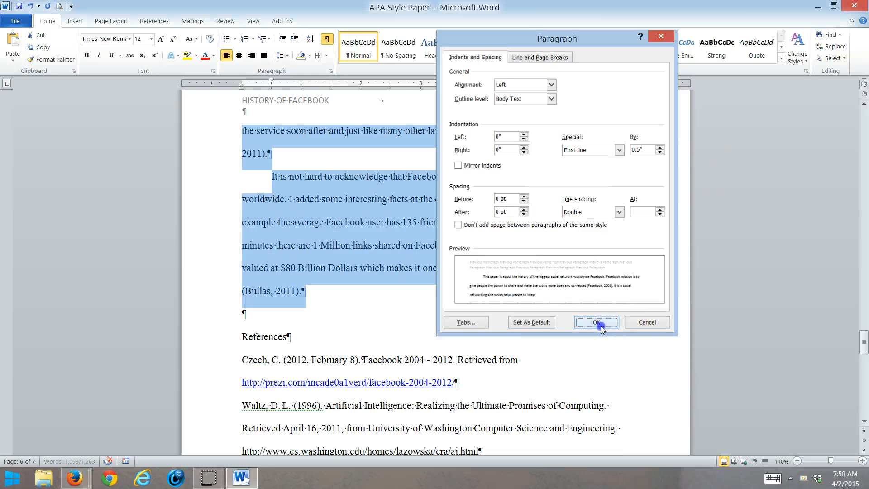
{"action": "scroll", "coordinate": [512, 298], "scroll_direction": "up", "scroll_amount": 3}
{"action": "scroll", "coordinate": [511, 296], "scroll_direction": "up", "scroll_amount": 20}
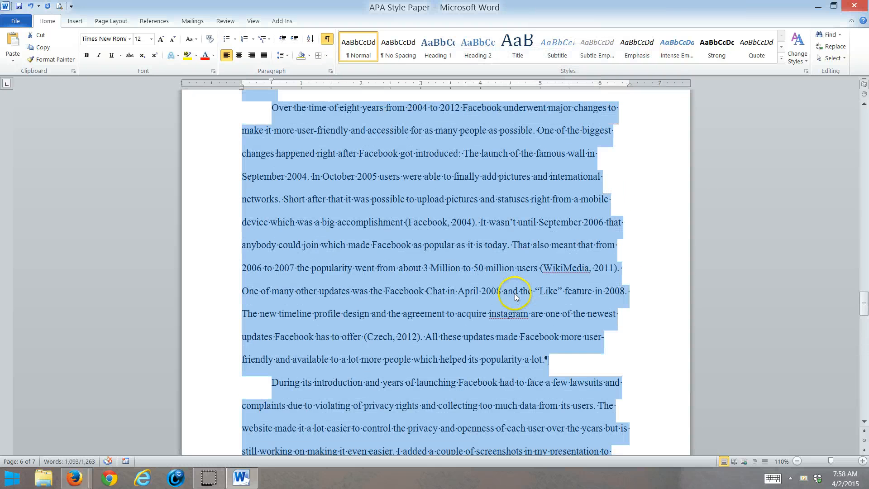
{"action": "scroll", "coordinate": [521, 286], "scroll_direction": "up", "scroll_amount": 20}
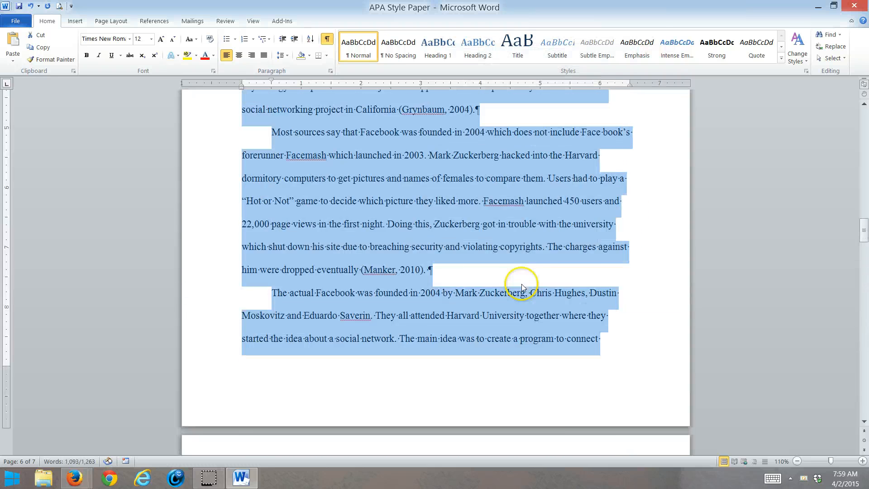
{"action": "scroll", "coordinate": [523, 279], "scroll_direction": "down", "scroll_amount": 3}
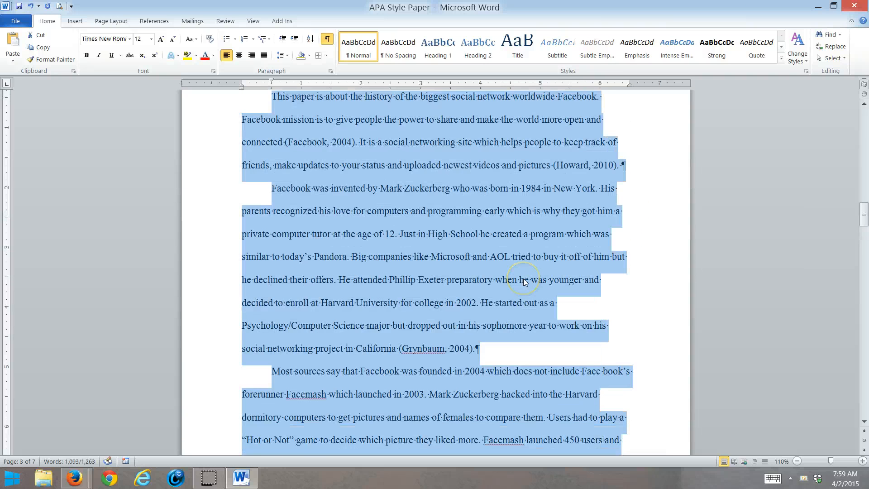
{"action": "scroll", "coordinate": [523, 279], "scroll_direction": "down", "scroll_amount": 12}
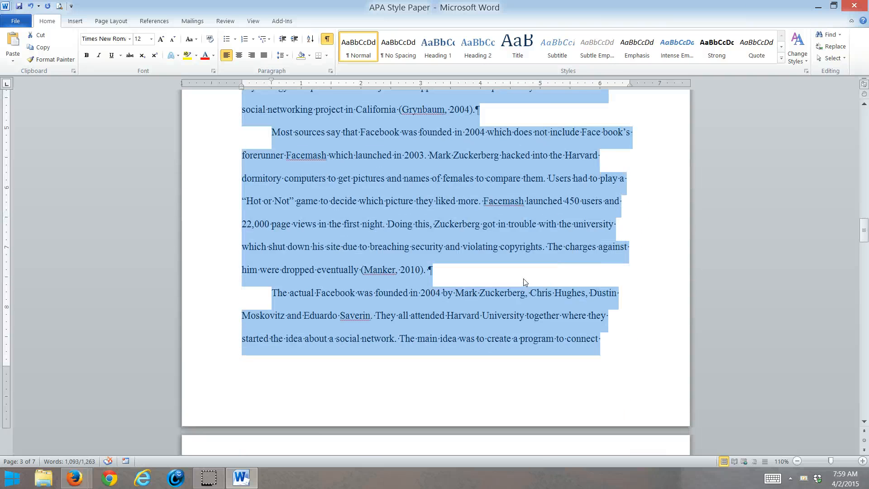
{"action": "scroll", "coordinate": [523, 278], "scroll_direction": "down", "scroll_amount": 13}
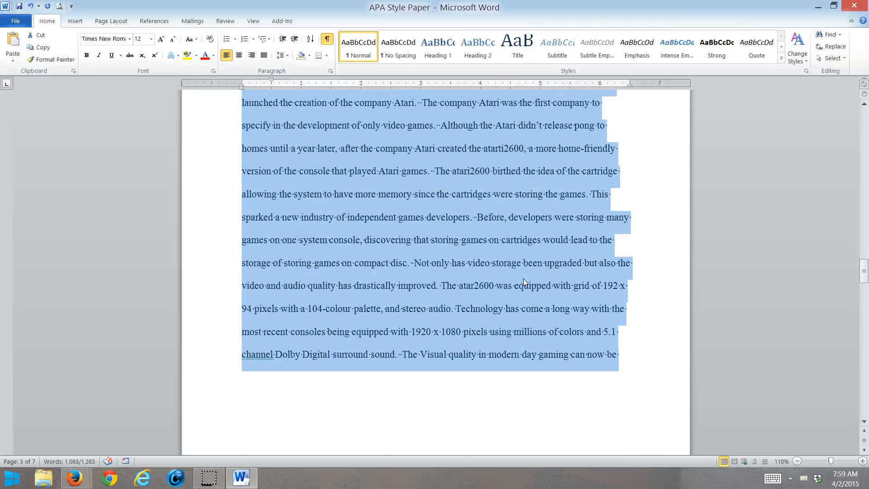
{"action": "scroll", "coordinate": [524, 278], "scroll_direction": "down", "scroll_amount": 10}
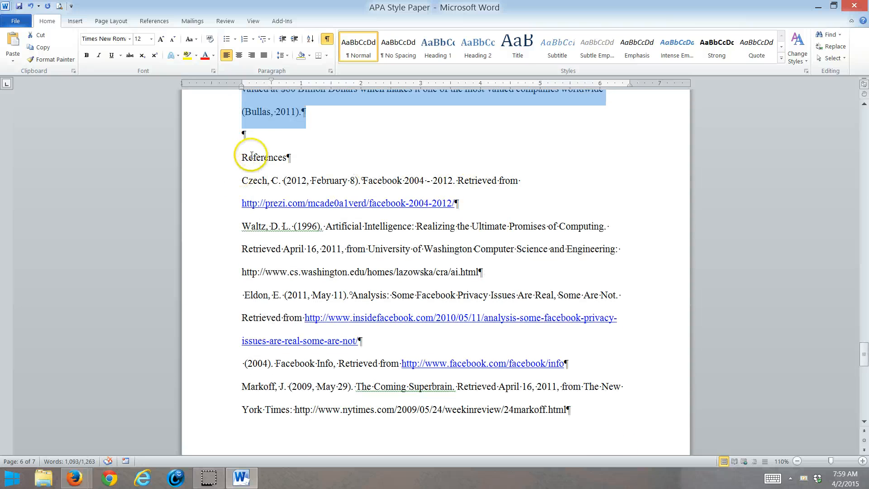
Insert a page break before References and center the References heading on the new page.
{"action": "left_click", "coordinate": [242, 155]}
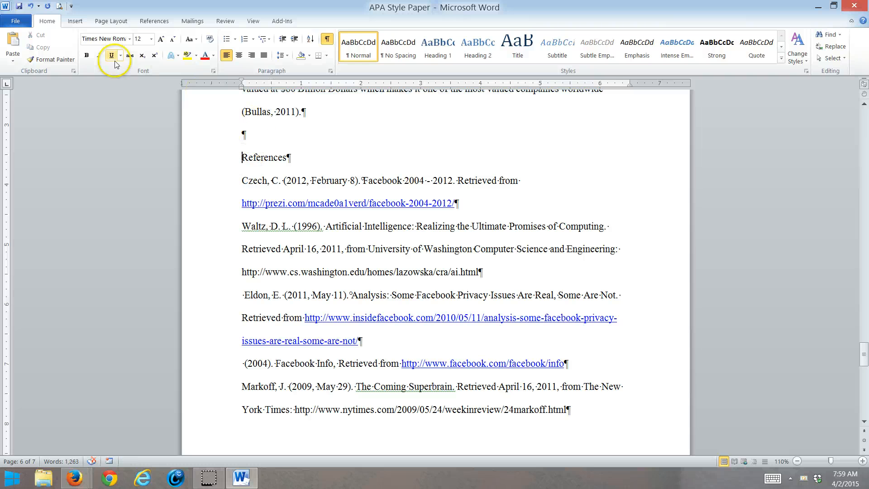
{"action": "left_click", "coordinate": [75, 21]}
{"action": "left_click", "coordinate": [58, 45]}
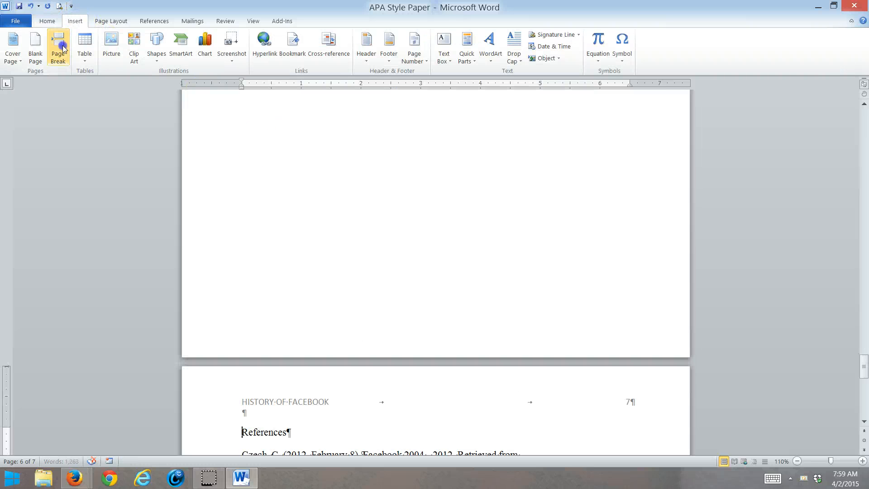
{"action": "scroll", "coordinate": [246, 171], "scroll_direction": "down", "scroll_amount": 3}
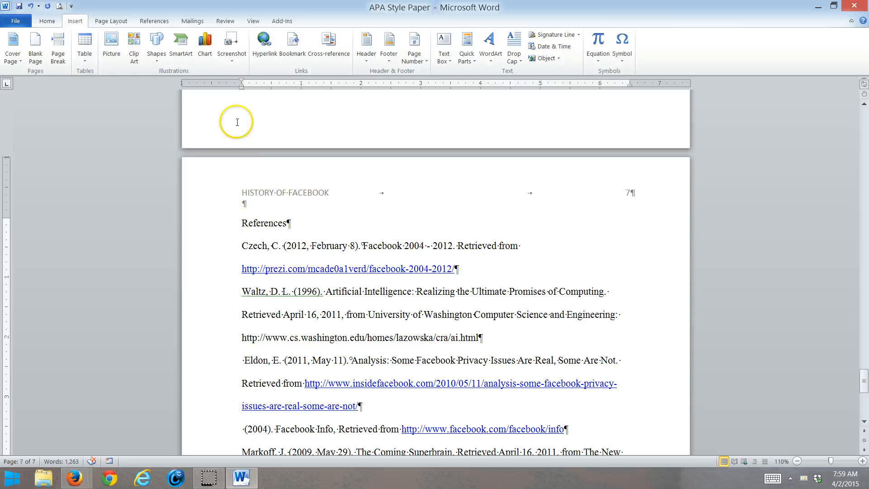
{"action": "left_click", "coordinate": [47, 22]}
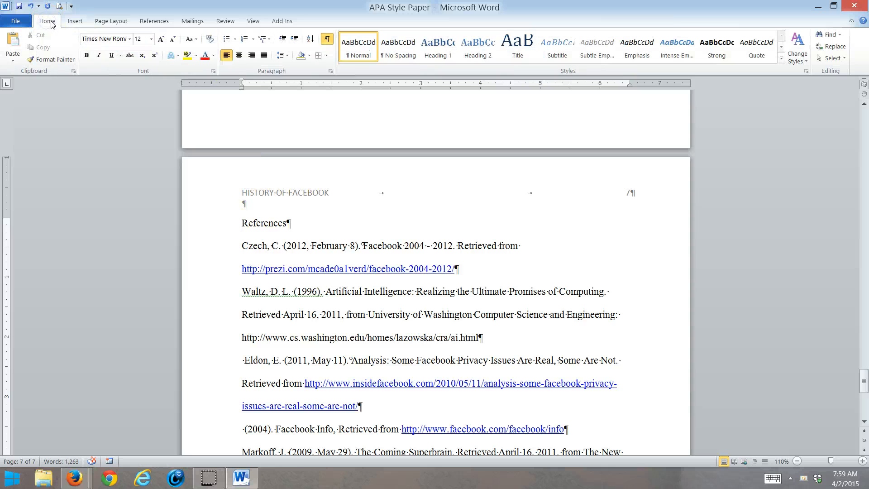
{"action": "left_click", "coordinate": [239, 56]}
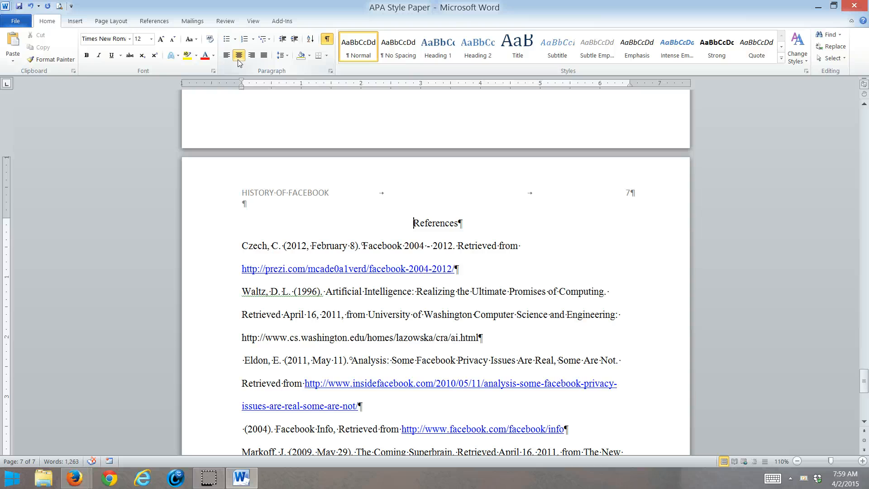
Select all reference entries and apply a 0.5" hanging indent to them.
{"action": "scroll", "coordinate": [299, 109], "scroll_direction": "down", "scroll_amount": 2}
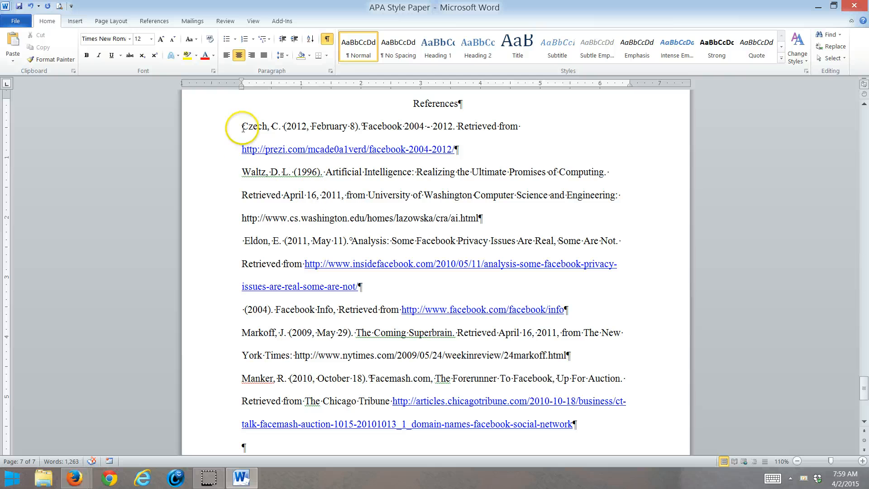
{"action": "left_click_drag", "start_coordinate": [240, 126], "coordinate": [616, 339]}
{"action": "left_click", "coordinate": [331, 71]}
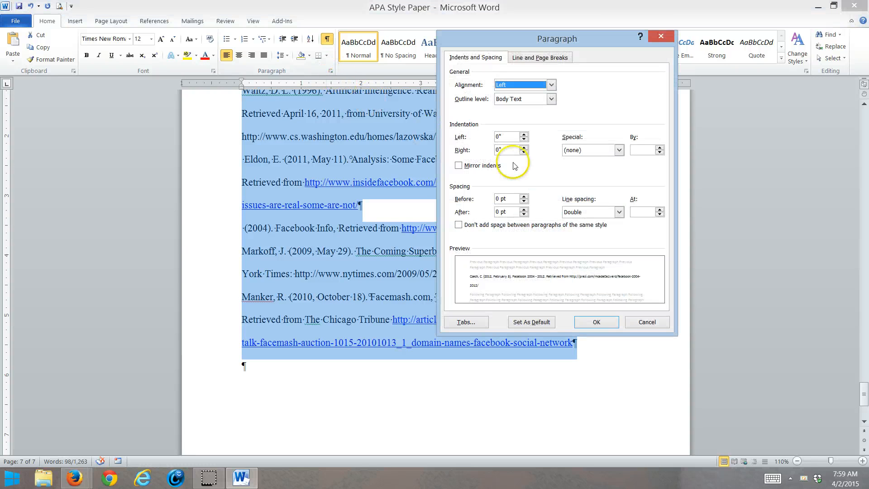
{"action": "left_click", "coordinate": [588, 153]}
{"action": "left_click", "coordinate": [586, 175]}
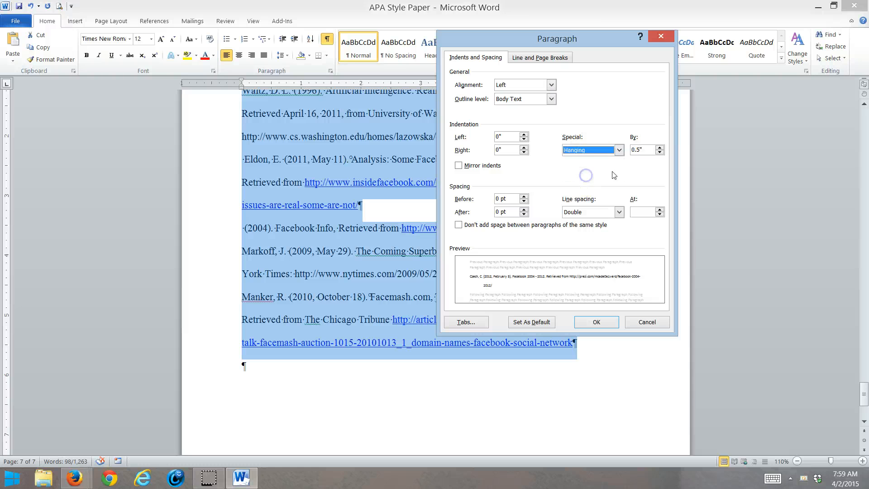
{"action": "left_click", "coordinate": [616, 325]}
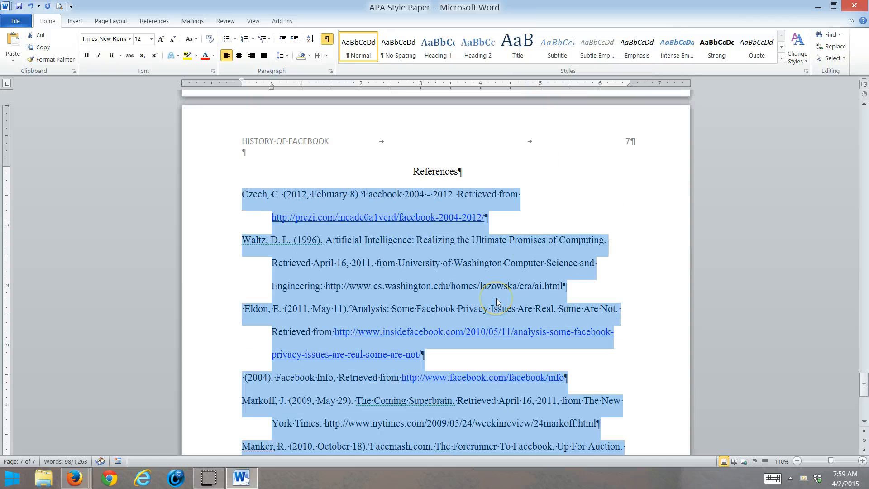
{"action": "scroll", "coordinate": [496, 298], "scroll_direction": "down", "scroll_amount": 4}
Sort the reference entries ascending by paragraph text, then save the paper.
{"action": "scroll", "coordinate": [493, 263], "scroll_direction": "up", "scroll_amount": 3}
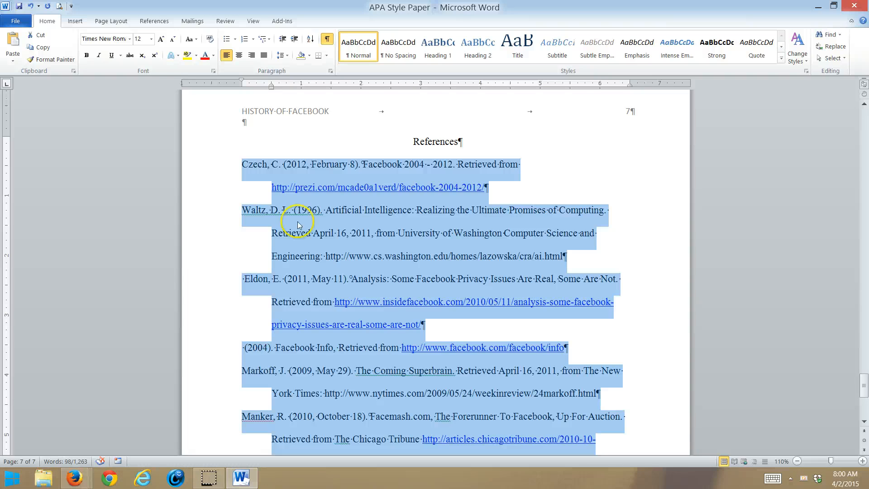
{"action": "left_click", "coordinate": [310, 40]}
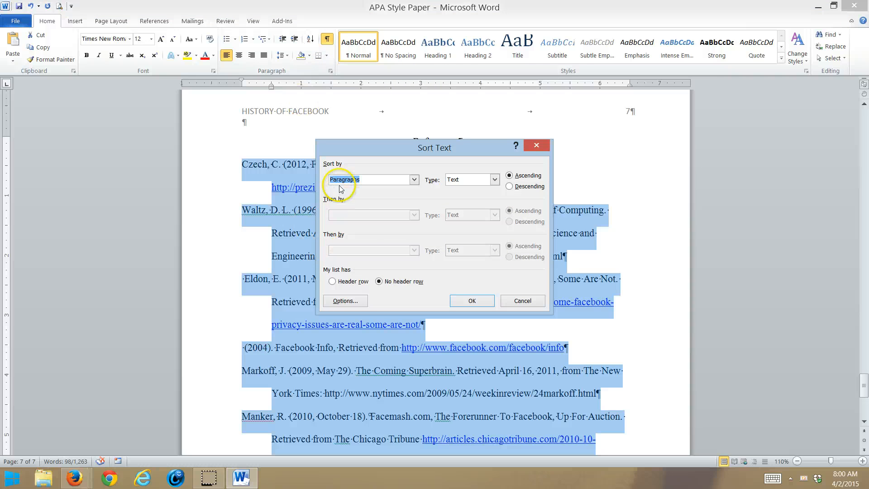
{"action": "left_click", "coordinate": [472, 301]}
{"action": "scroll", "coordinate": [400, 276], "scroll_direction": "down", "scroll_amount": 3}
{"action": "scroll", "coordinate": [400, 276], "scroll_direction": "up", "scroll_amount": 3}
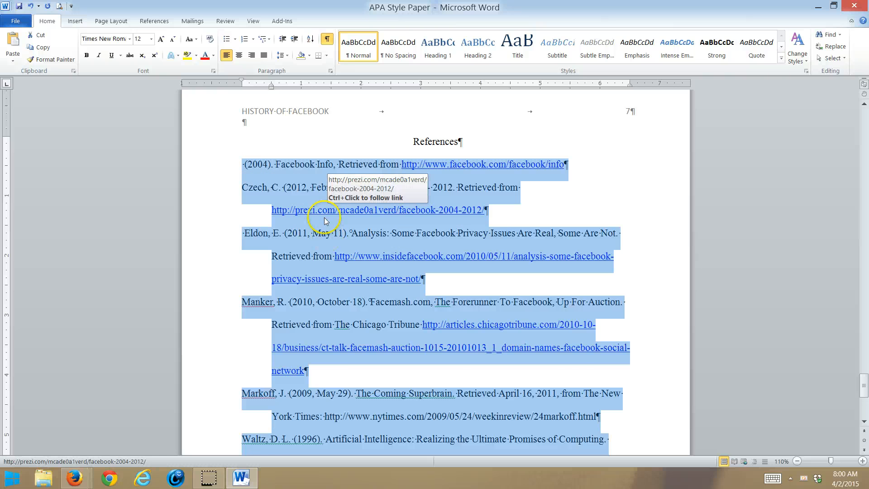
{"action": "left_click", "coordinate": [417, 141]}
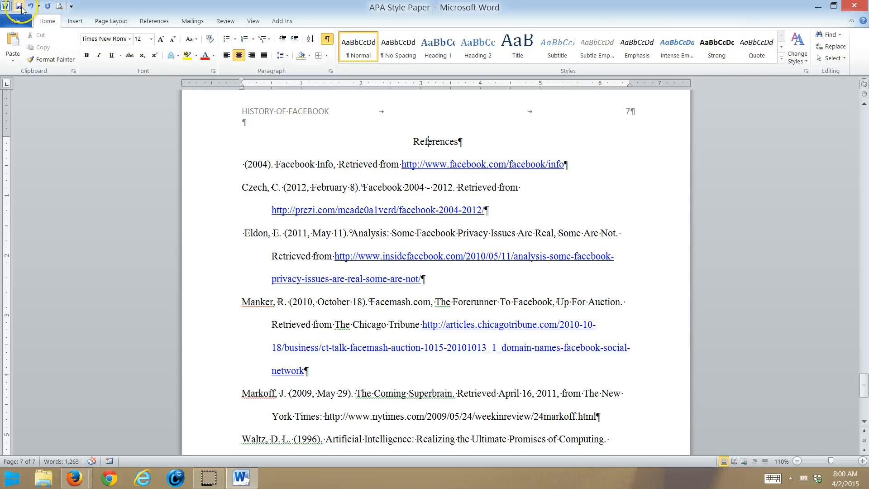
{"action": "left_click", "coordinate": [19, 6]}
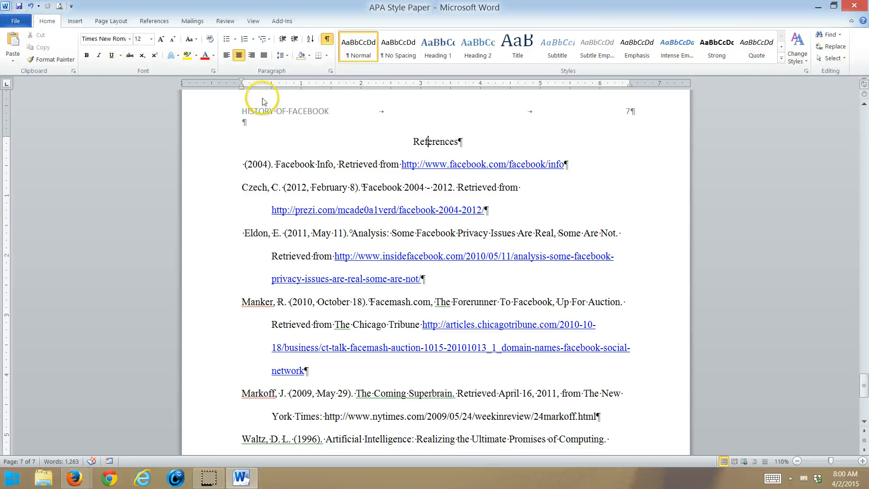